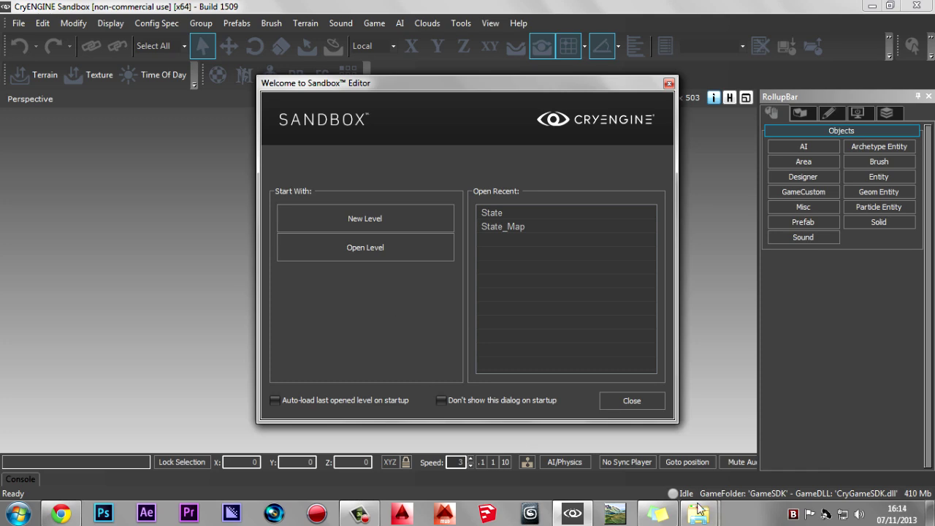
Step: Switch to the Mapa CRY3 folder in File Explorer and select HightMap.r16 and ColorMapFinal.bmp to point out both map files
{"action": "mouse_move", "coordinate": [698, 514]}
{"action": "left_click", "coordinate": [674, 462]}
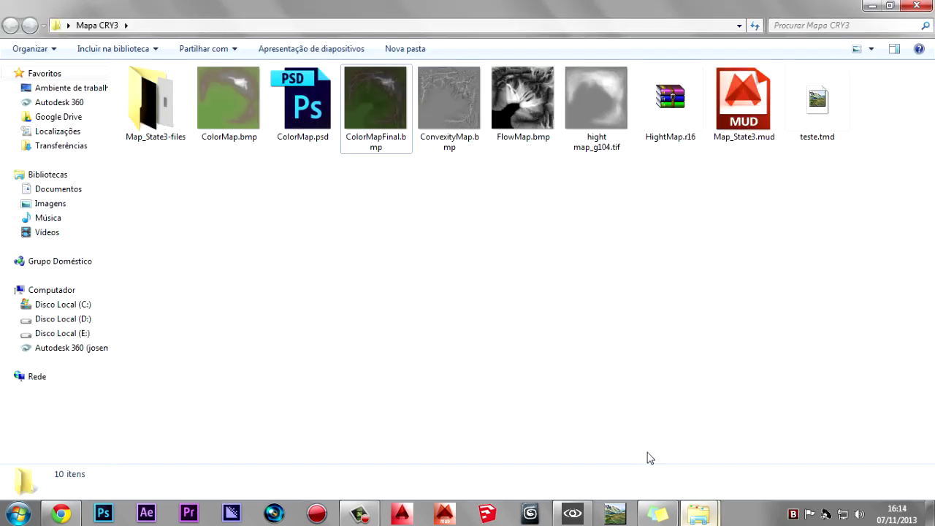
{"action": "left_click", "coordinate": [643, 111]}
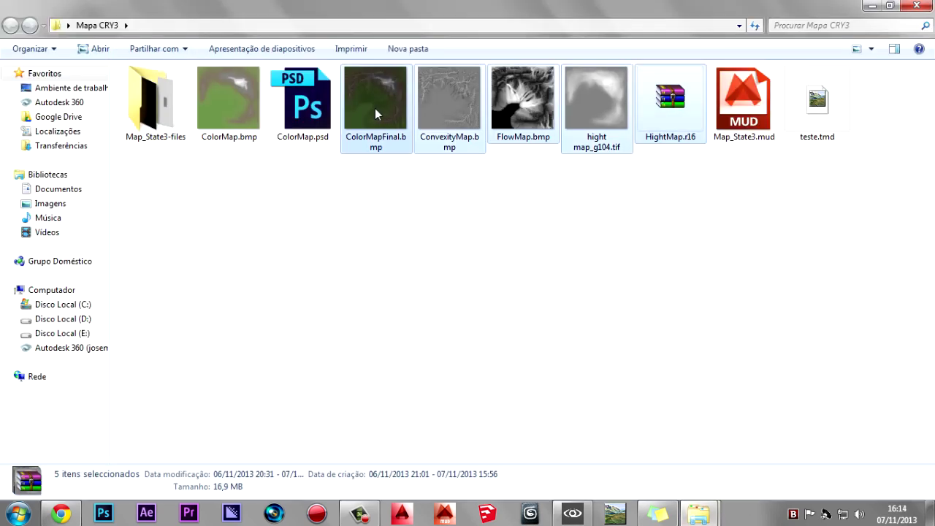
{"action": "left_click", "coordinate": [356, 106], "text": "ctrl"}
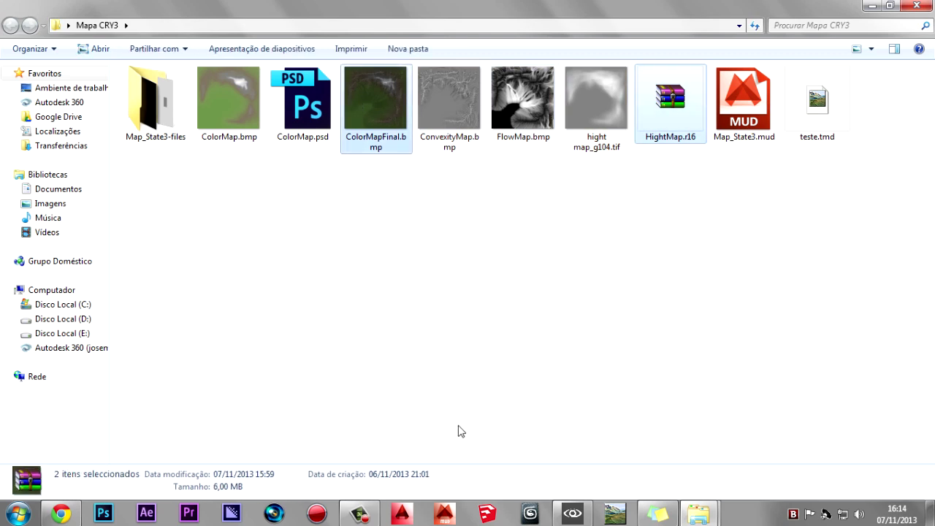
{"action": "left_click", "coordinate": [541, 365]}
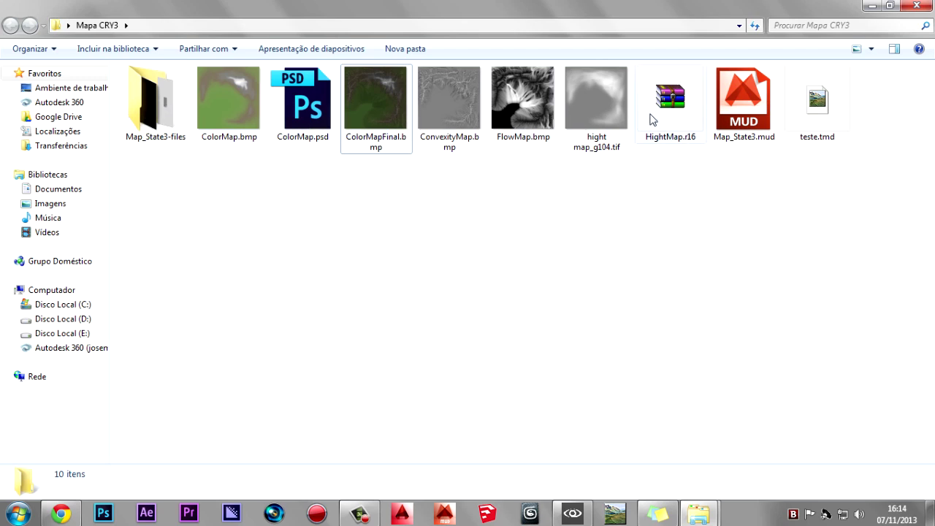
Step: Look through the individual files in the Mapa CRY3 folder, from teste.tmd and Map_State3.mud to the colour, flow and height maps
{"action": "left_click", "coordinate": [820, 104]}
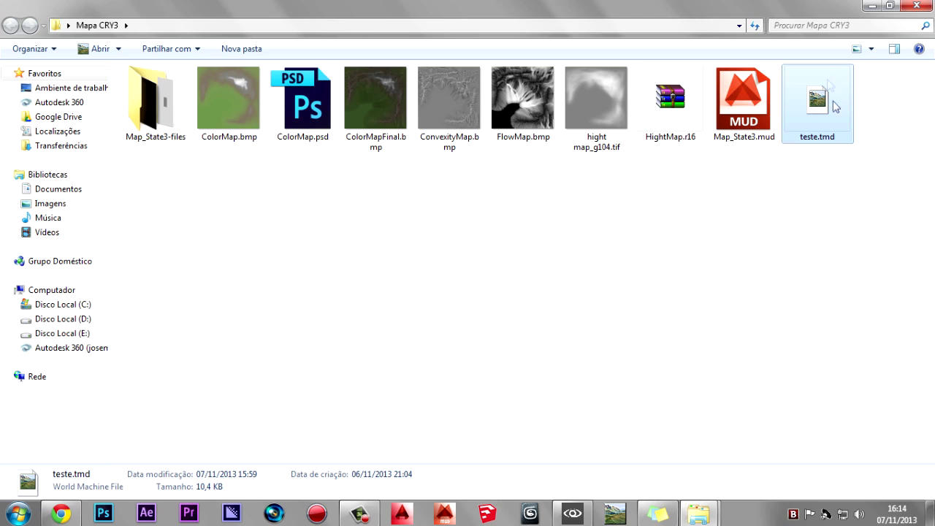
{"action": "left_click", "coordinate": [749, 102]}
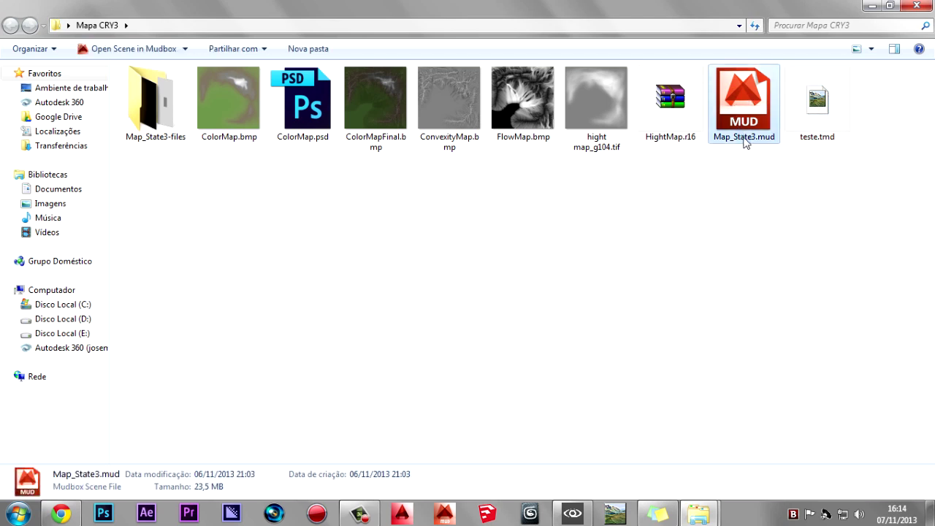
{"action": "left_click", "coordinate": [665, 96]}
{"action": "left_click", "coordinate": [584, 95]}
{"action": "left_click", "coordinate": [518, 97]}
{"action": "left_click", "coordinate": [443, 100]}
{"action": "left_click", "coordinate": [349, 89]}
{"action": "left_click", "coordinate": [300, 94]}
{"action": "left_click", "coordinate": [198, 102]}
{"action": "left_click", "coordinate": [174, 104]}
{"action": "left_click", "coordinate": [618, 222]}
Step: Open the Map_State3-files subfolder, examine its bump and height map images, and return to Mapa CRY3
{"action": "left_click", "coordinate": [154, 108]}
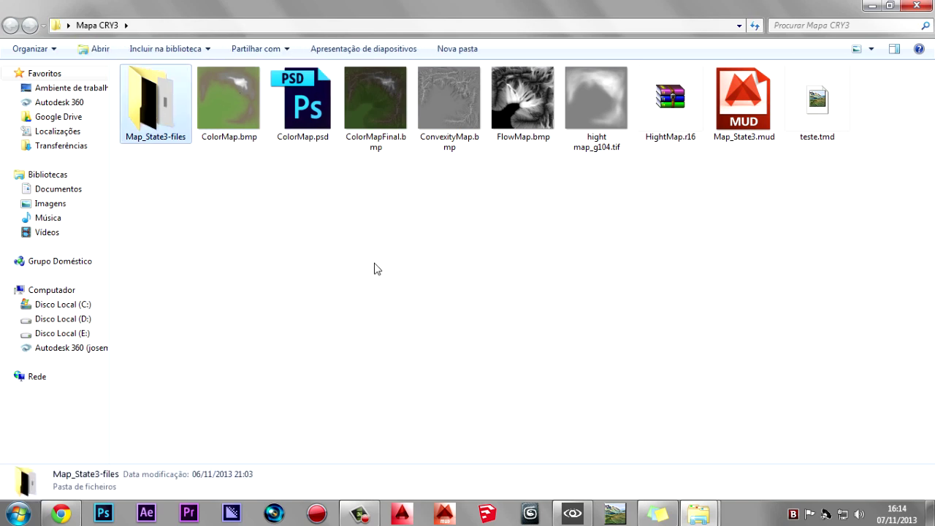
{"action": "left_click", "coordinate": [450, 271]}
{"action": "double_click", "coordinate": [155, 110]}
{"action": "left_click", "coordinate": [208, 114]}
{"action": "left_click", "coordinate": [141, 124]}
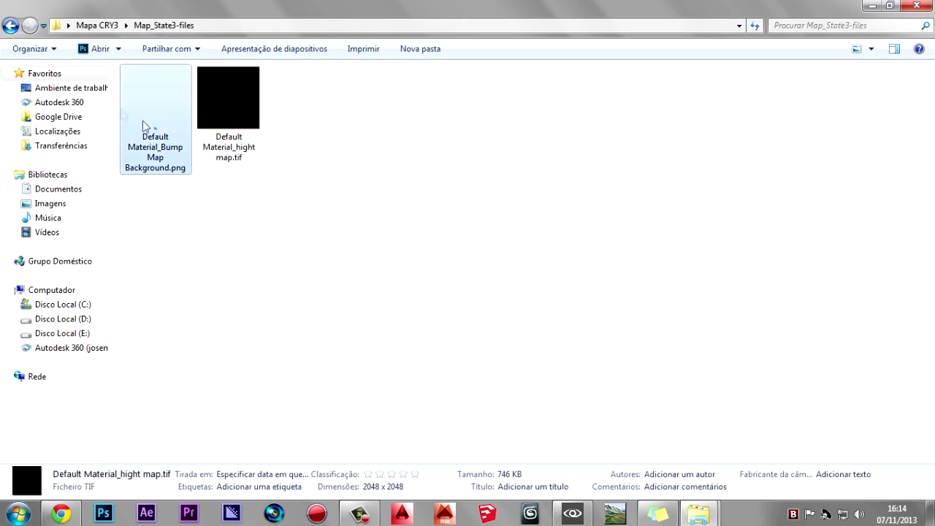
{"action": "key", "text": "BackSpace"}
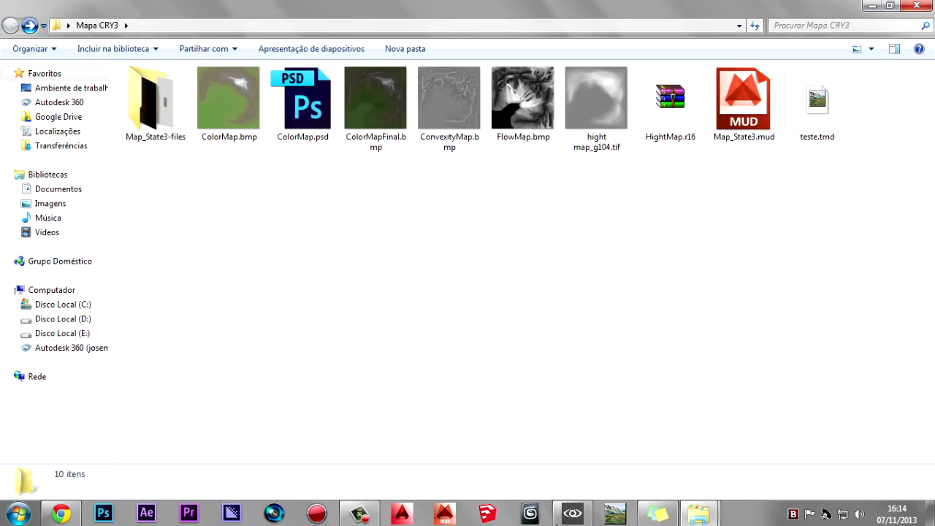
Step: Switch to CryENGINE Sandbox, dismiss the welcome window and start a new level named Fox
{"action": "left_click", "coordinate": [573, 514]}
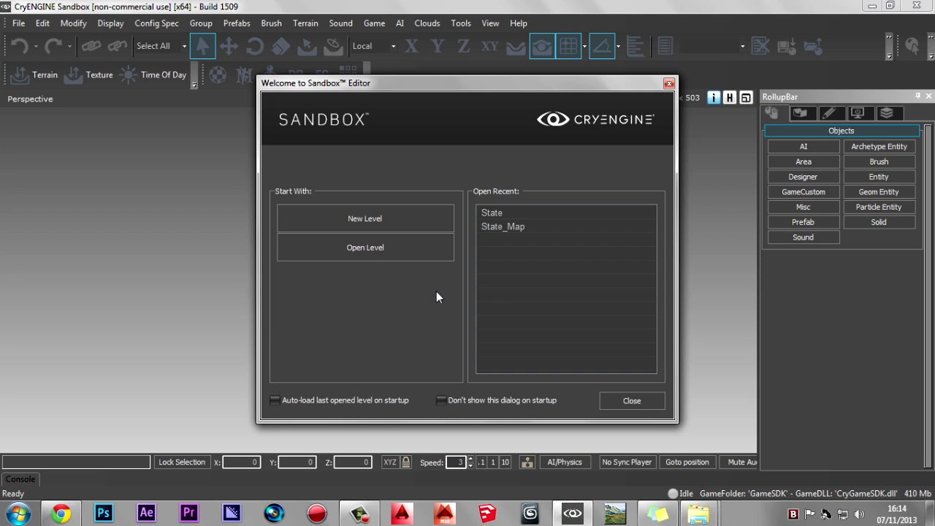
{"action": "left_click_drag", "start_coordinate": [407, 87], "coordinate": [371, 82]}
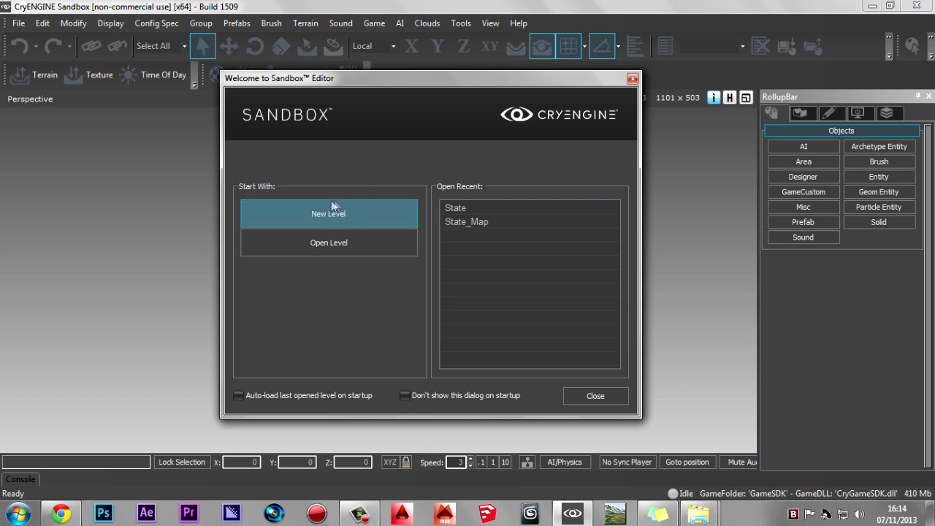
{"action": "left_click", "coordinate": [610, 397]}
{"action": "left_click", "coordinate": [25, 25]}
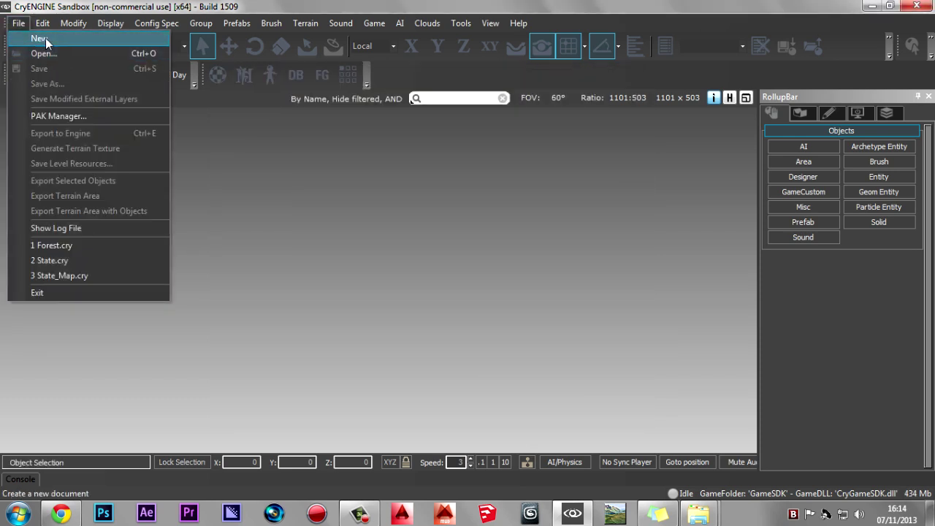
{"action": "left_click", "coordinate": [46, 38]}
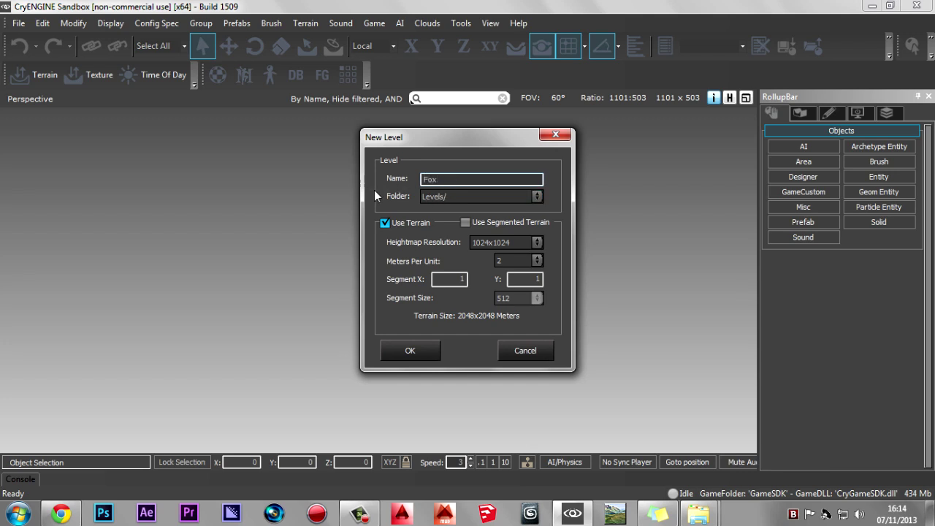
Step: Review the destination folders offered for the new level and keep Levels/ selected
{"action": "left_click", "coordinate": [458, 195]}
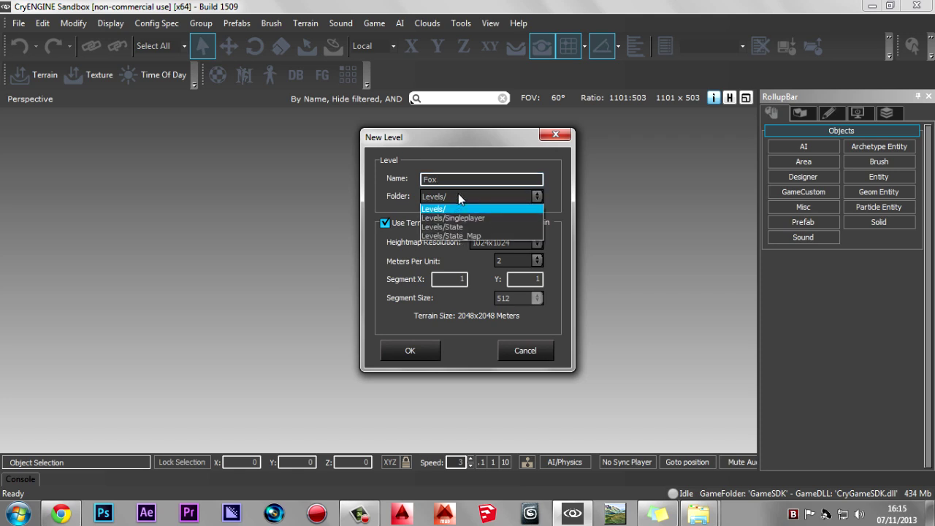
{"action": "left_click", "coordinate": [458, 194]}
{"action": "left_click", "coordinate": [452, 194]}
{"action": "left_click", "coordinate": [444, 196]}
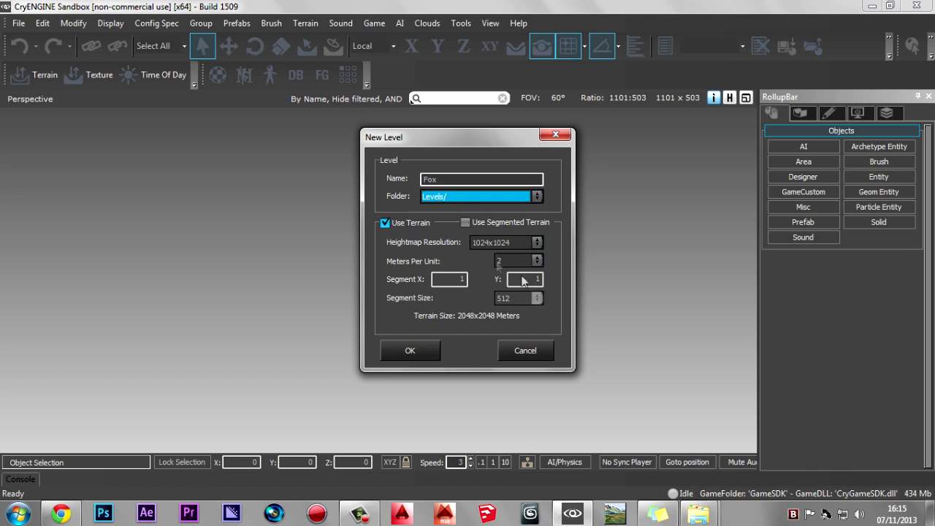
{"action": "left_click", "coordinate": [433, 197]}
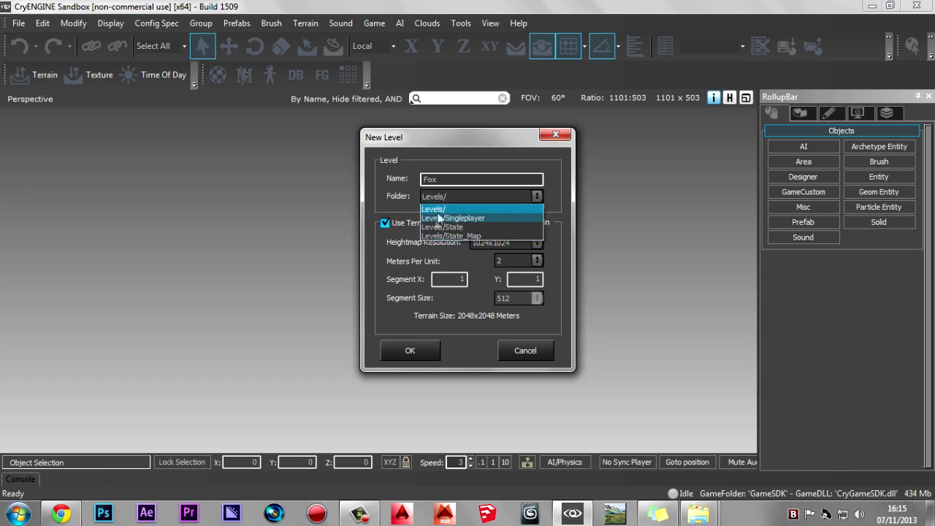
{"action": "left_click", "coordinate": [421, 206]}
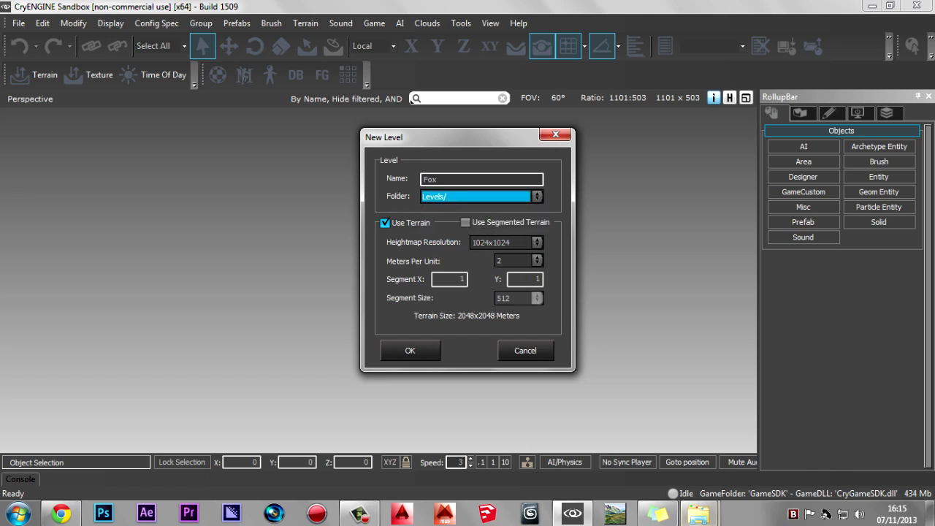
Step: Switch to File Explorer and create a folder named Meu Game inside the CRYENGINE GameSDK Levels folder
{"action": "mouse_move", "coordinate": [698, 514]}
{"action": "left_click", "coordinate": [772, 448]}
{"action": "left_click", "coordinate": [288, 27]}
{"action": "left_click", "coordinate": [196, 350]}
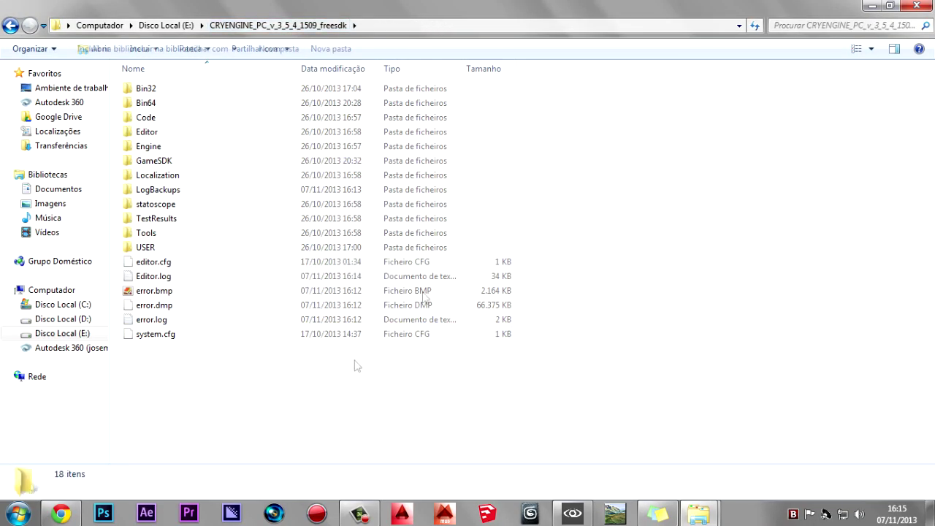
{"action": "double_click", "coordinate": [156, 162]}
{"action": "double_click", "coordinate": [150, 118]}
{"action": "left_click_drag", "start_coordinate": [251, 229], "coordinate": [241, 204]}
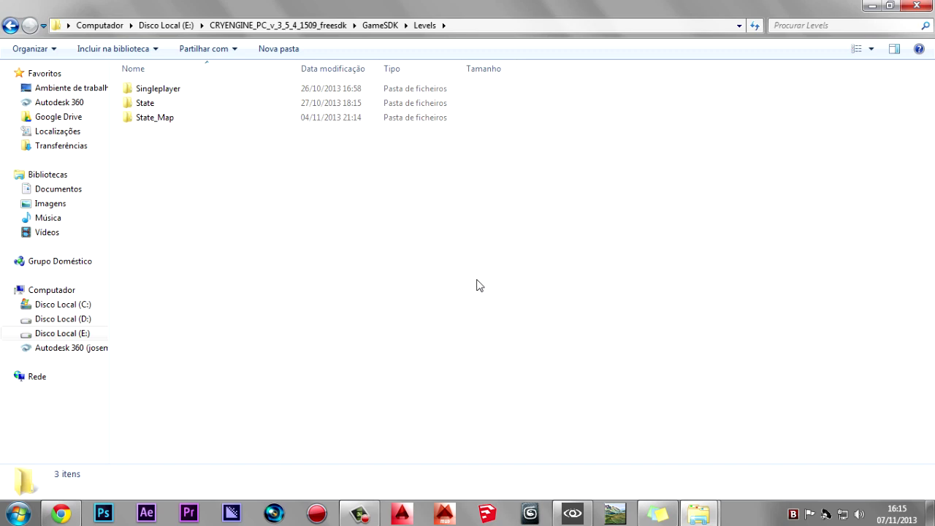
{"action": "left_click", "coordinate": [290, 49]}
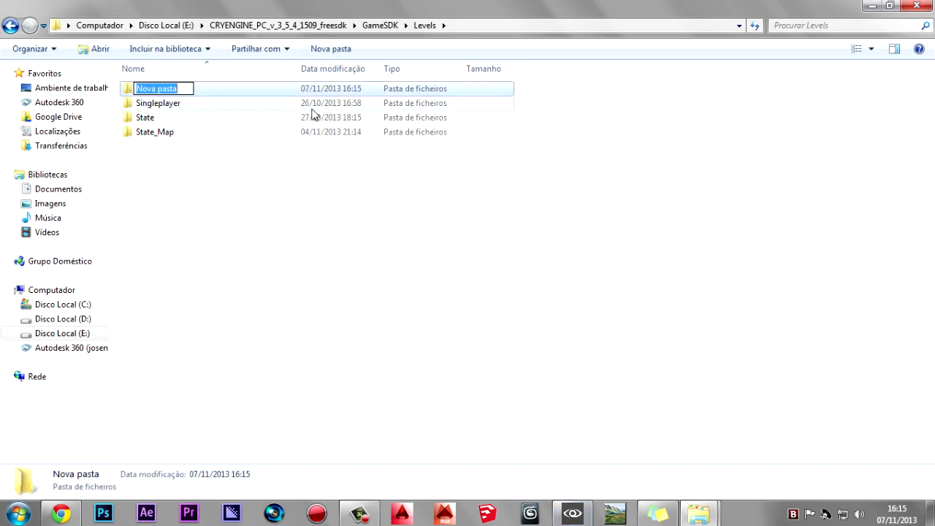
{"action": "type", "text": "Meu Game"}
{"action": "key", "text": "Return"}
Step: Switch back to CryENGINE Sandbox, restart the new level setup to review its destination folders, and cancel it
{"action": "left_click", "coordinate": [573, 513]}
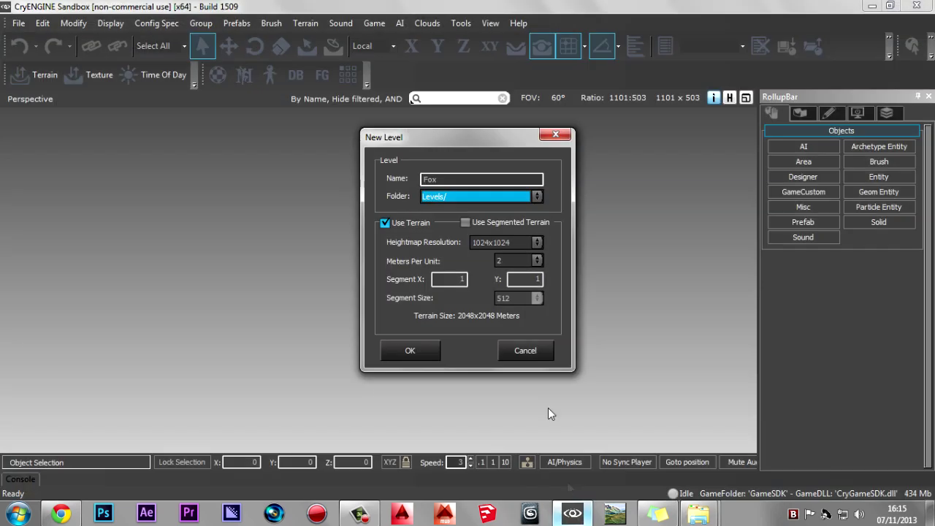
{"action": "left_click", "coordinate": [555, 134]}
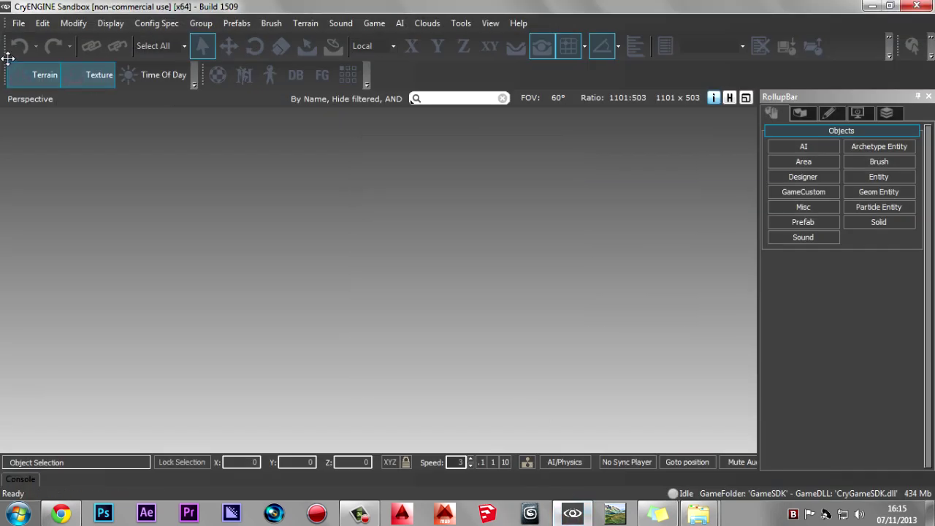
{"action": "left_click", "coordinate": [18, 23]}
{"action": "left_click", "coordinate": [38, 38]}
{"action": "left_click", "coordinate": [467, 195]}
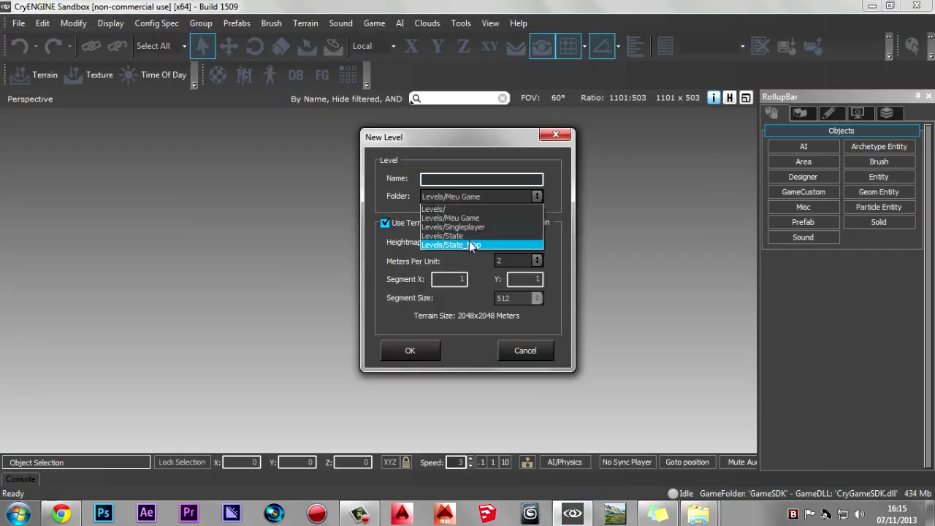
{"action": "left_click", "coordinate": [436, 209]}
{"action": "left_click", "coordinate": [555, 134]}
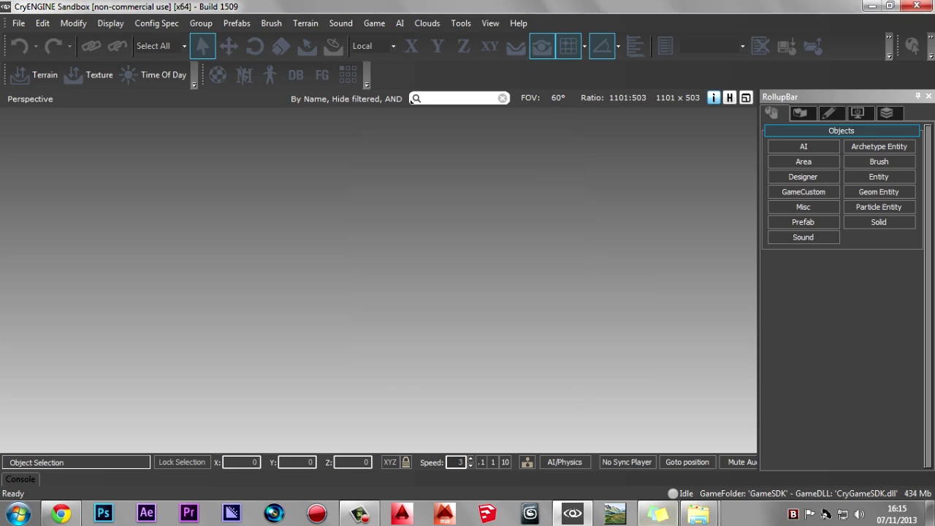
Step: Switch to File Explorer and delete the Meu Game folder from the Levels folder
{"action": "mouse_move", "coordinate": [697, 513]}
{"action": "left_click", "coordinate": [736, 468]}
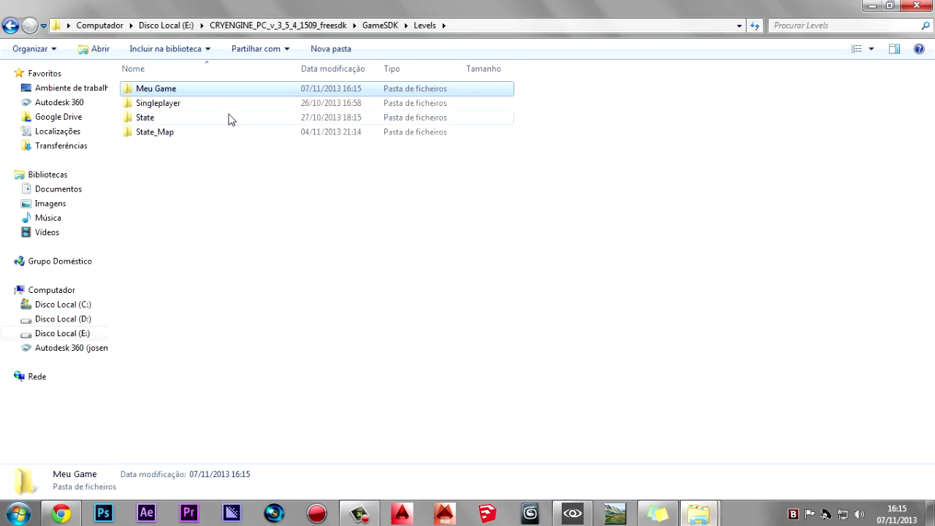
{"action": "key", "text": "Delete"}
{"action": "key", "text": "Return"}
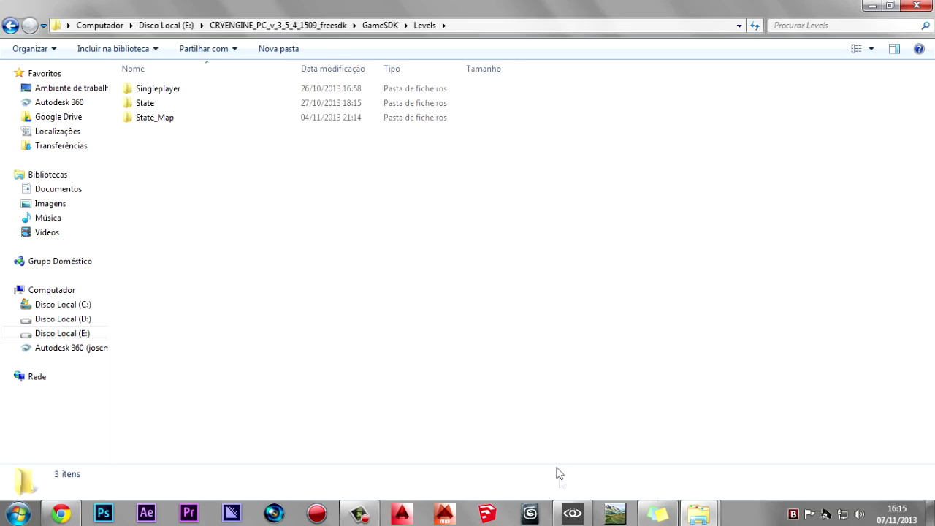
Step: Switch to CryENGINE Sandbox and start a new level named Fox in the Levels/ folder
{"action": "left_click", "coordinate": [572, 514]}
{"action": "left_click", "coordinate": [18, 23]}
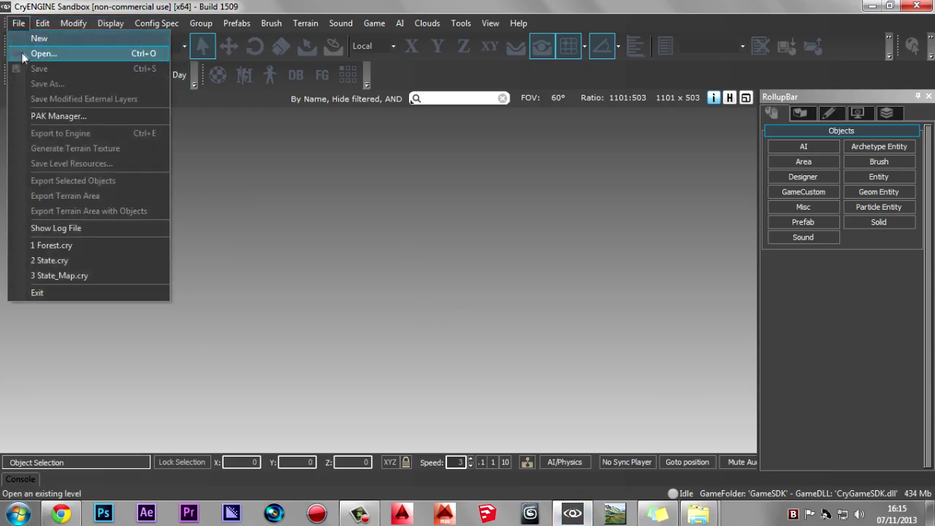
{"action": "left_click", "coordinate": [29, 54]}
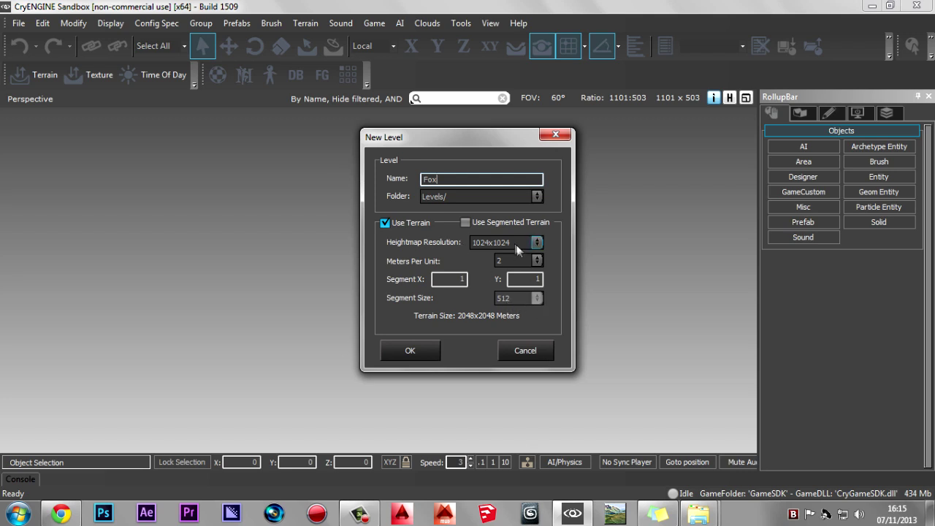
Step: Check the HightMap.r16 file in the Mapa CRY3 folder and return to the new level settings in CryENGINE Sandbox
{"action": "left_click", "coordinate": [698, 514]}
{"action": "left_click", "coordinate": [649, 453]}
{"action": "left_click", "coordinate": [693, 113]}
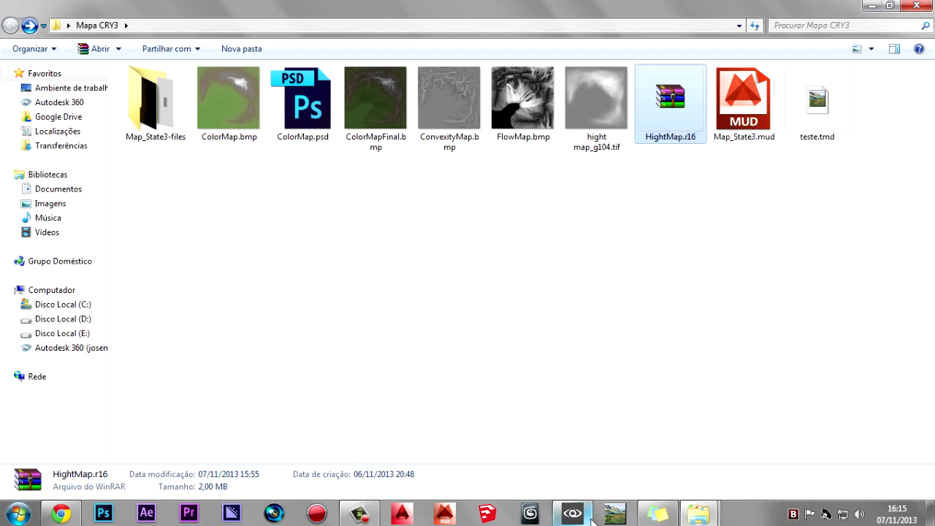
{"action": "left_click", "coordinate": [575, 514]}
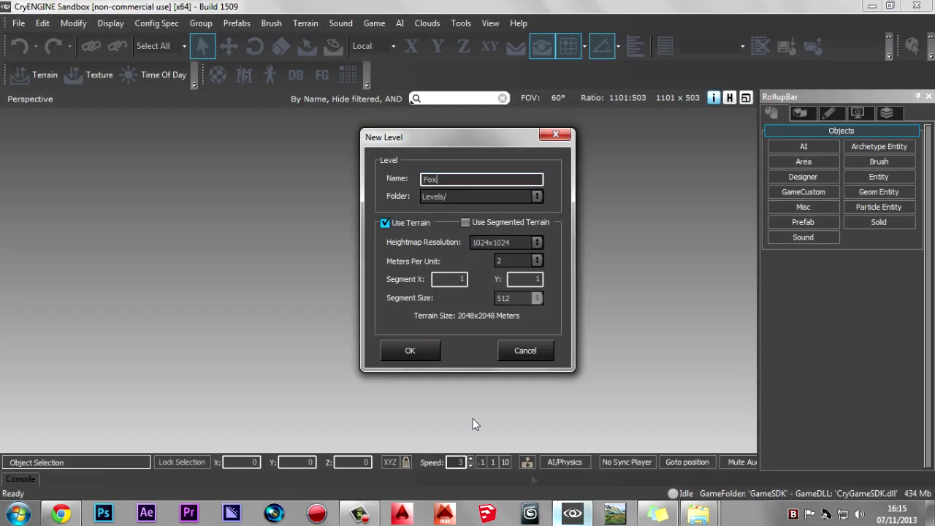
Step: Set the new level's heightmap resolution to 8192x8192 and its meters per unit to 32
{"action": "left_click", "coordinate": [498, 243]}
{"action": "left_click", "coordinate": [500, 307]}
{"action": "left_click", "coordinate": [511, 260]}
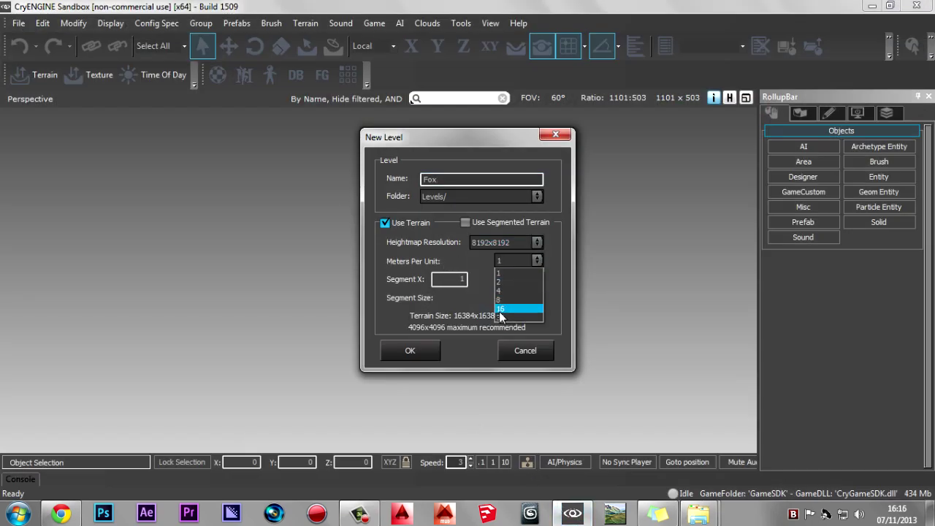
{"action": "left_click", "coordinate": [505, 319]}
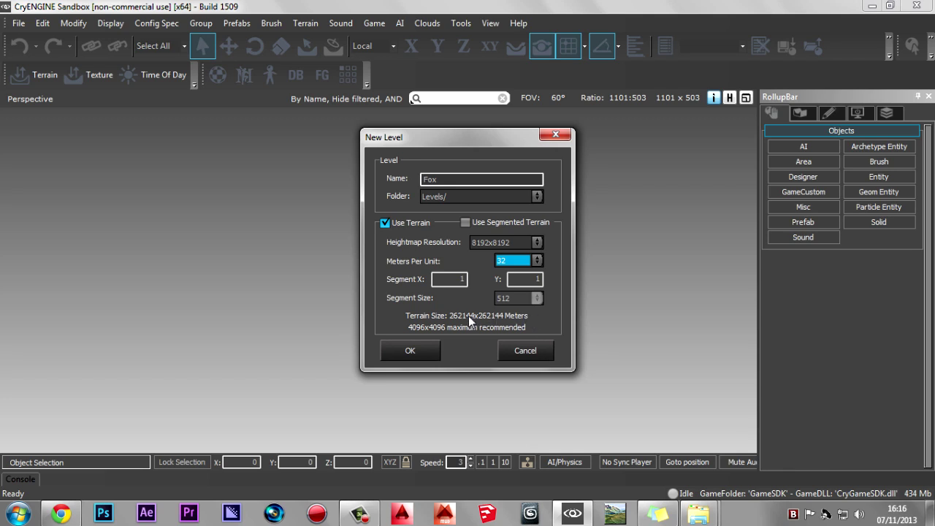
Step: Set the new level's meters per unit to 1 and heightmap resolution to 1024x1024, and create the level
{"action": "left_click", "coordinate": [511, 261]}
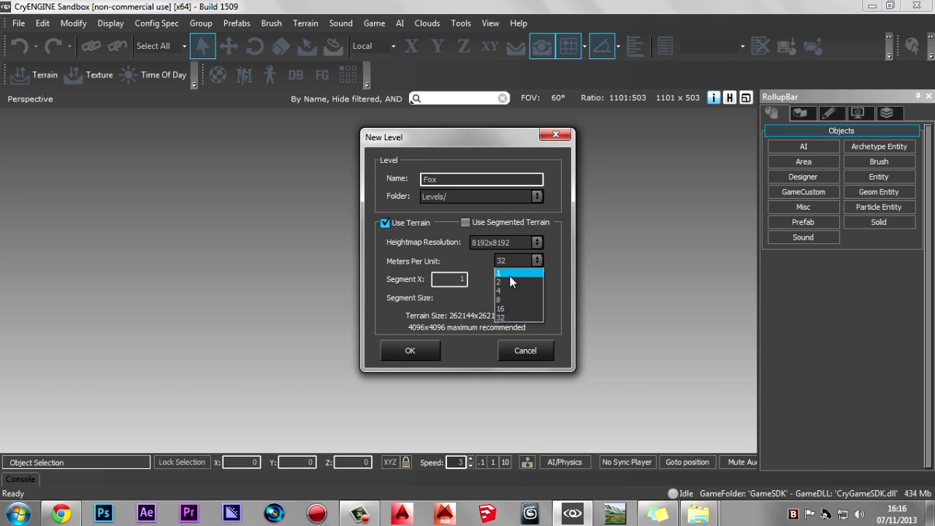
{"action": "left_click", "coordinate": [508, 273]}
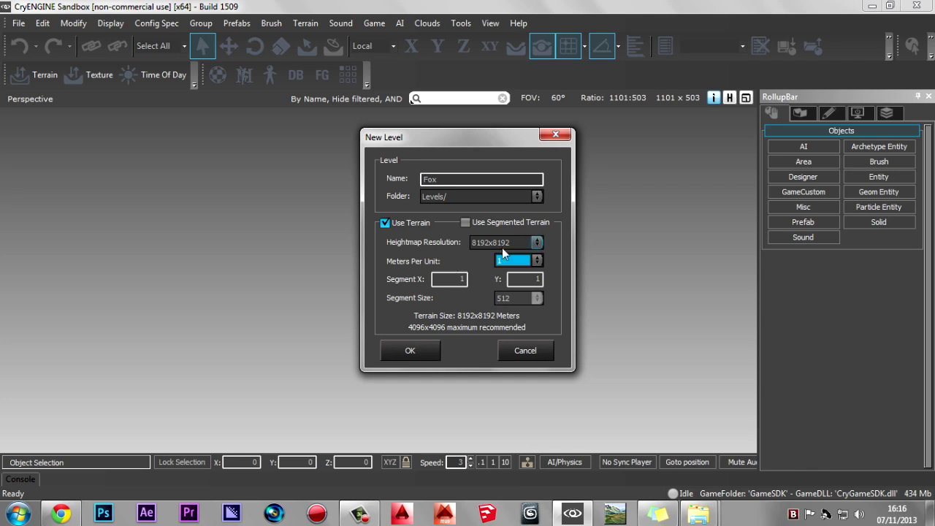
{"action": "left_click", "coordinate": [537, 242]}
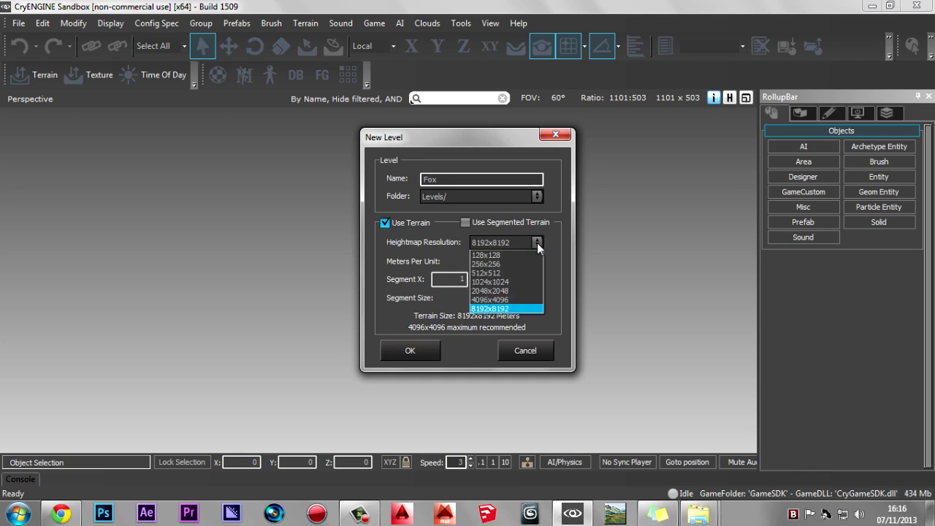
{"action": "left_click", "coordinate": [501, 282]}
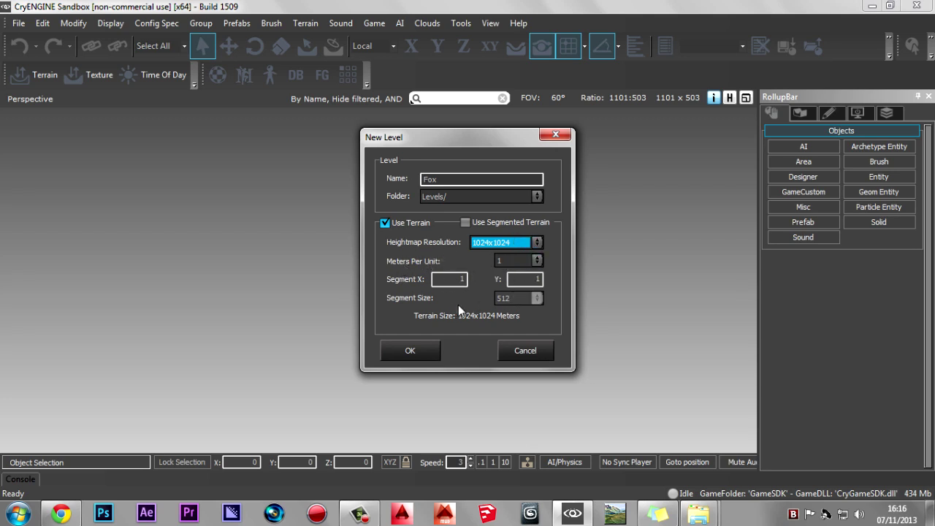
{"action": "left_click", "coordinate": [411, 351]}
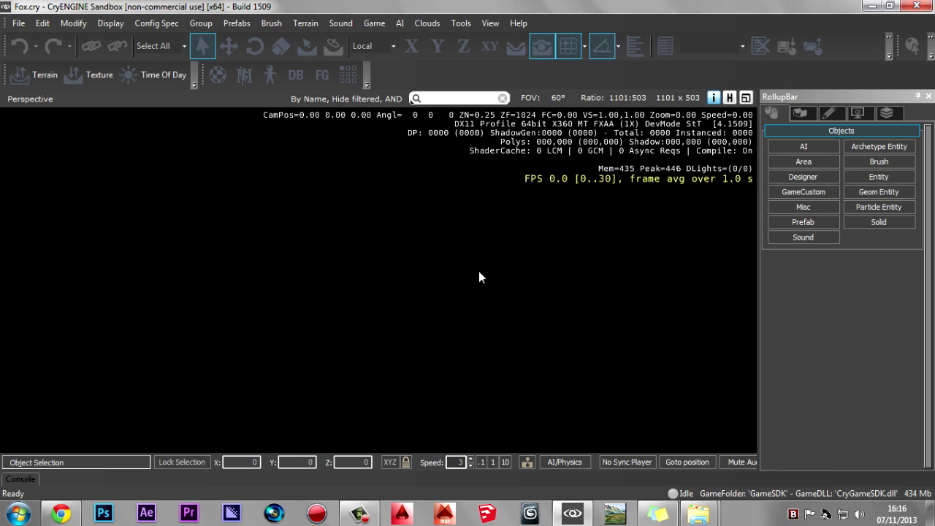
Step: Generate the terrain texture at 1024 x 1024 with the High Quality option enabled
{"action": "left_click_drag", "start_coordinate": [438, 149], "coordinate": [415, 203]}
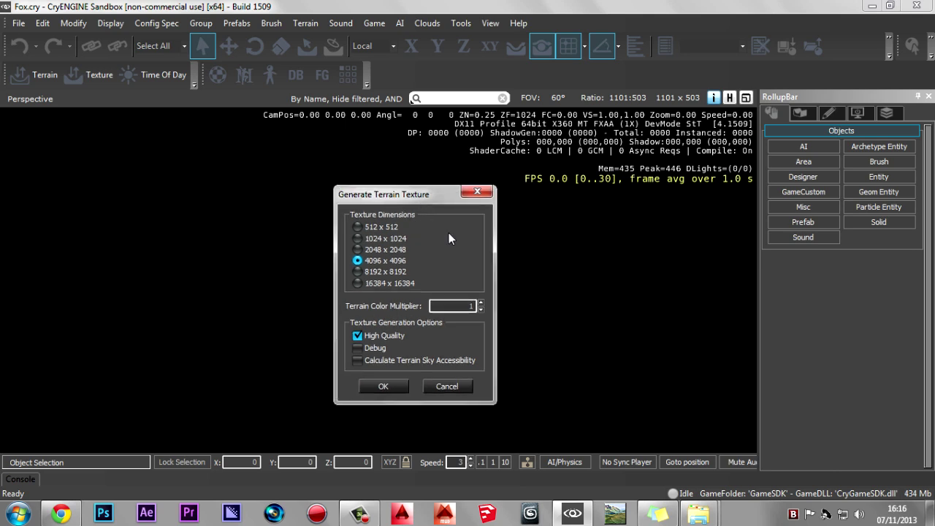
{"action": "mouse_move", "coordinate": [431, 195]}
{"action": "left_mouse_down"}
{"action": "mouse_move", "coordinate": [414, 203]}
{"action": "mouse_move", "coordinate": [435, 195]}
{"action": "mouse_move", "coordinate": [424, 206]}
{"action": "left_mouse_up"}
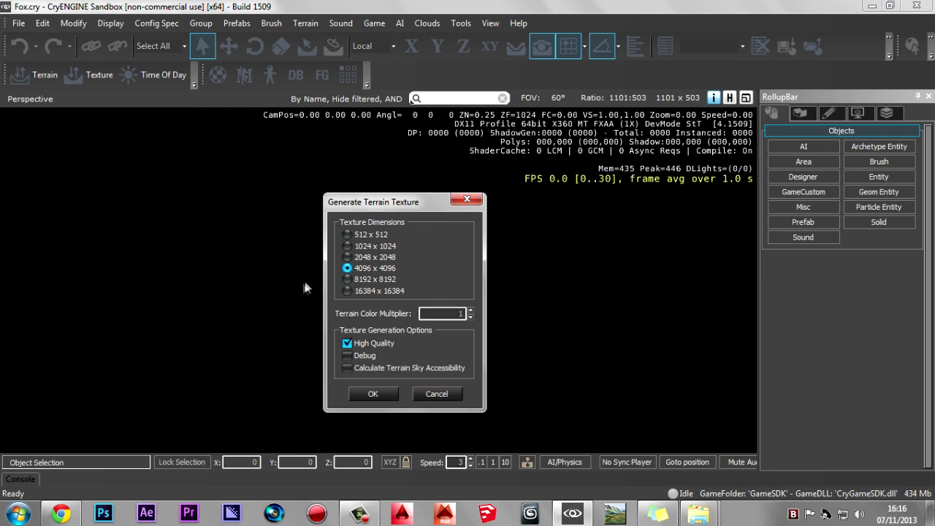
{"action": "left_click", "coordinate": [347, 269]}
{"action": "left_click", "coordinate": [376, 261]}
{"action": "left_click_drag", "start_coordinate": [413, 202], "coordinate": [421, 192]}
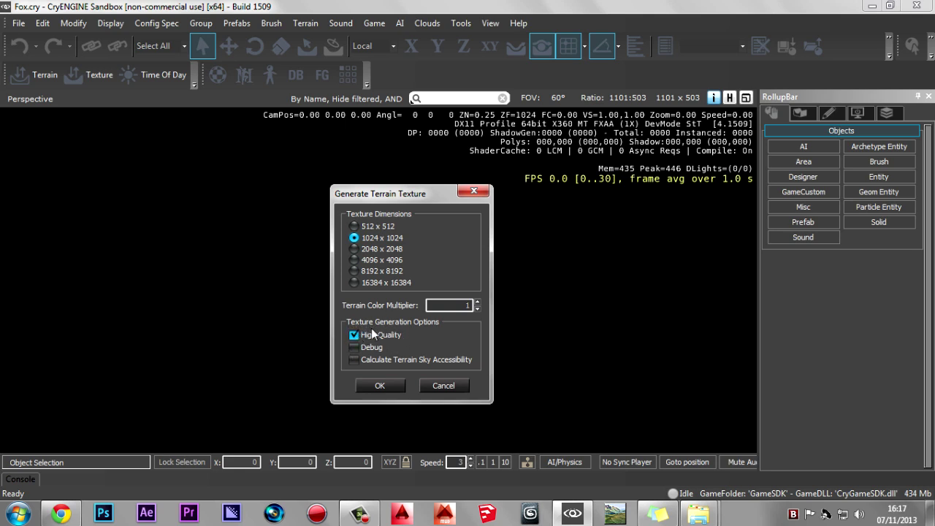
{"action": "left_click", "coordinate": [388, 386]}
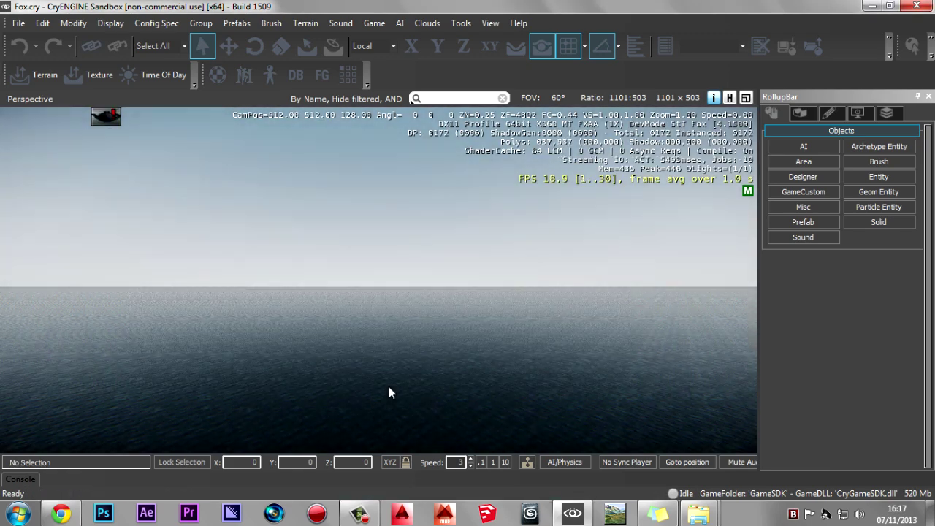
Step: Open the Terrain Editor and import HightMap.r16 from the Mapa CRY3 folder as the terrain heightmap
{"action": "right_click_drag", "start_coordinate": [467, 286], "coordinate": [446, 273]}
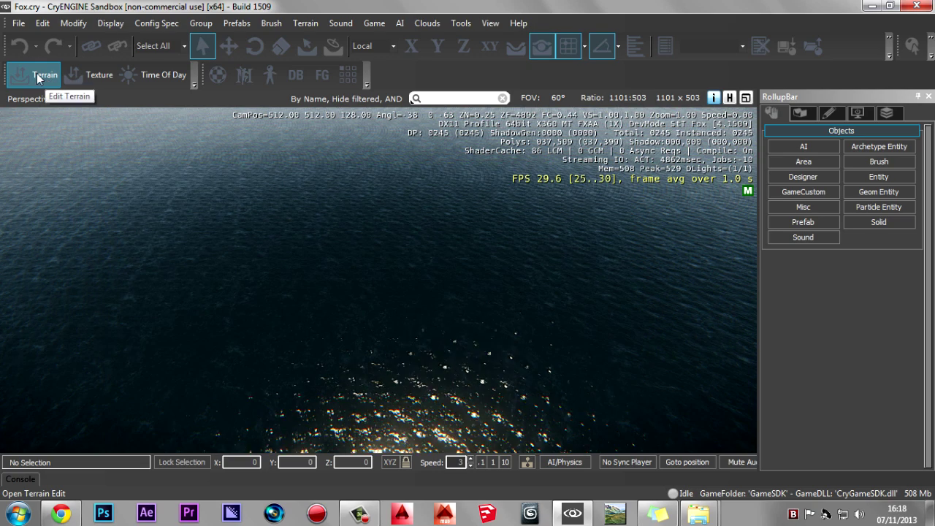
{"action": "left_click", "coordinate": [306, 23]}
{"action": "left_click", "coordinate": [313, 39]}
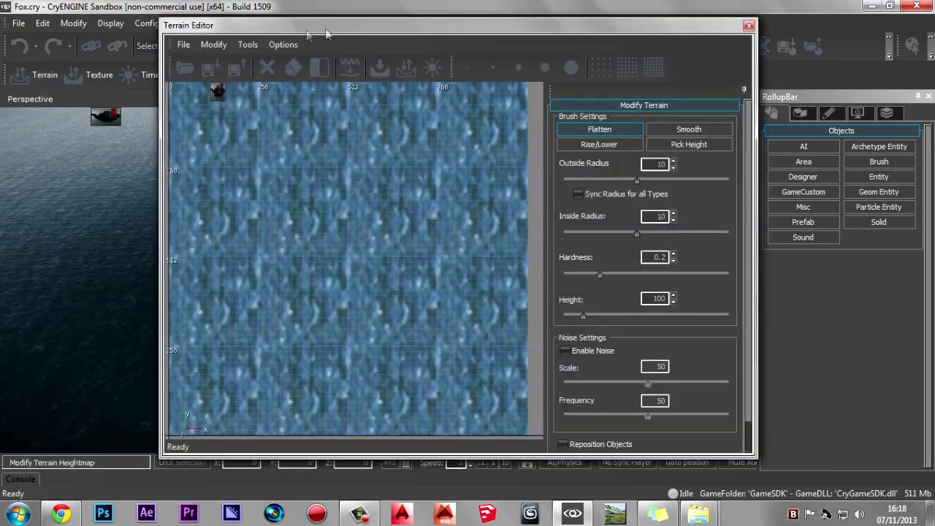
{"action": "scroll", "coordinate": [359, 246], "scroll_direction": "down", "scroll_amount": 3}
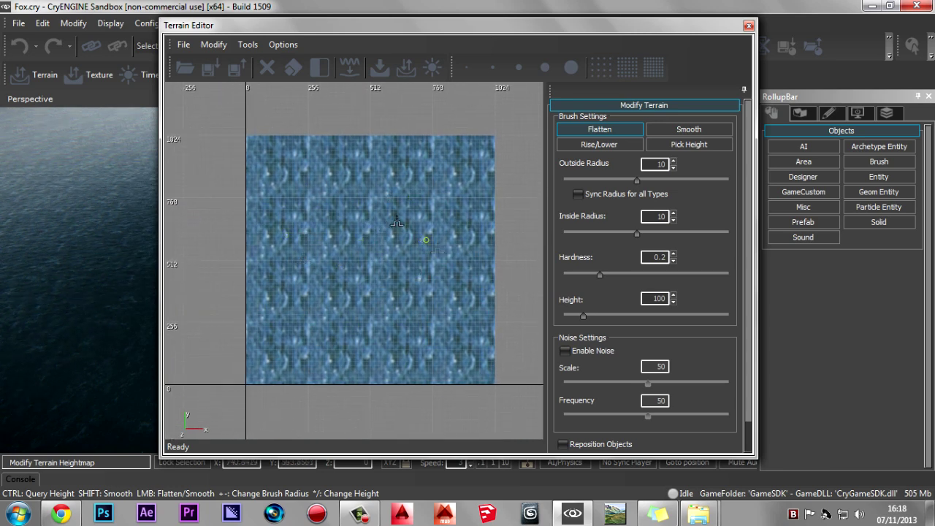
{"action": "left_click", "coordinate": [191, 70]}
{"action": "left_click", "coordinate": [915, 65]}
{"action": "left_click", "coordinate": [183, 45]}
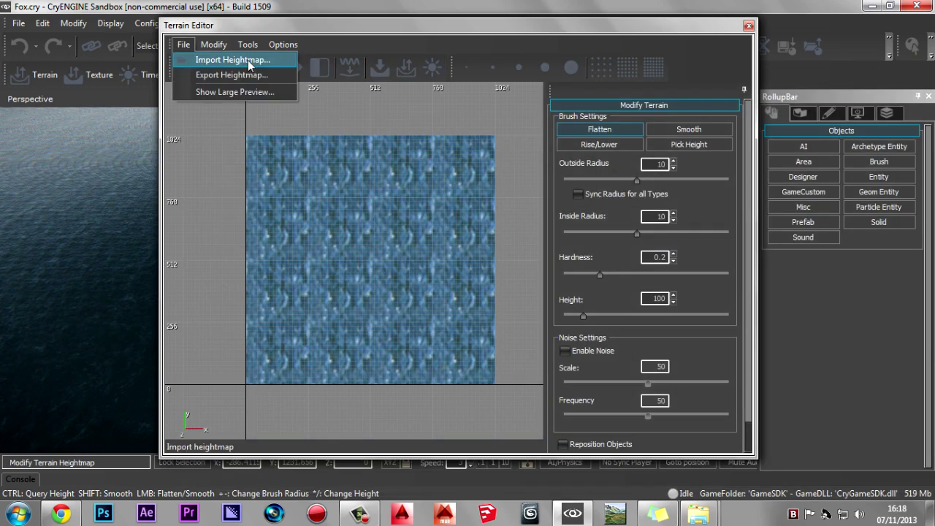
{"action": "left_click", "coordinate": [248, 60]}
{"action": "left_click", "coordinate": [733, 178]}
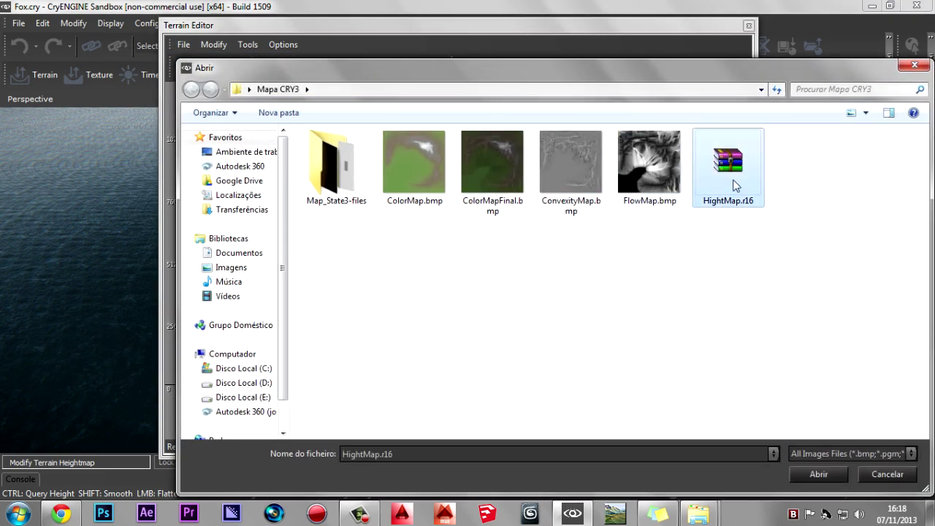
{"action": "left_click", "coordinate": [841, 454]}
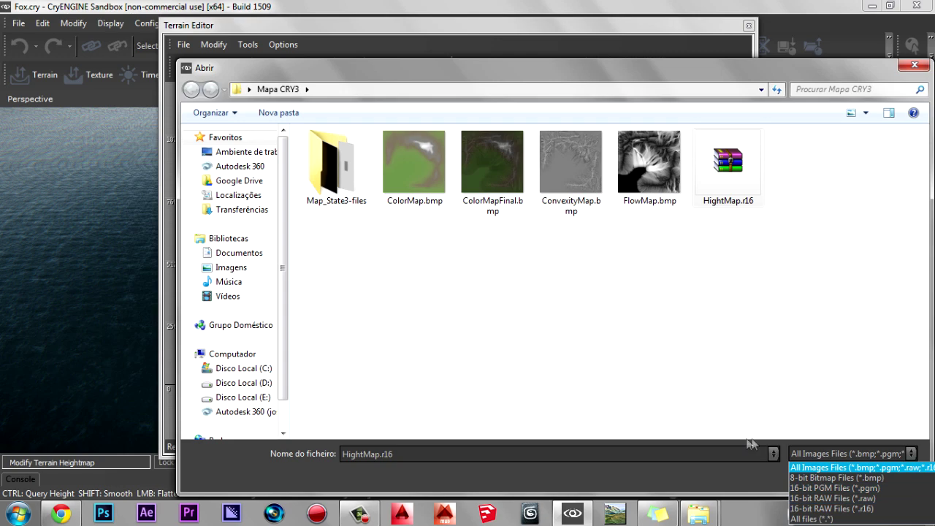
{"action": "left_click", "coordinate": [727, 491]}
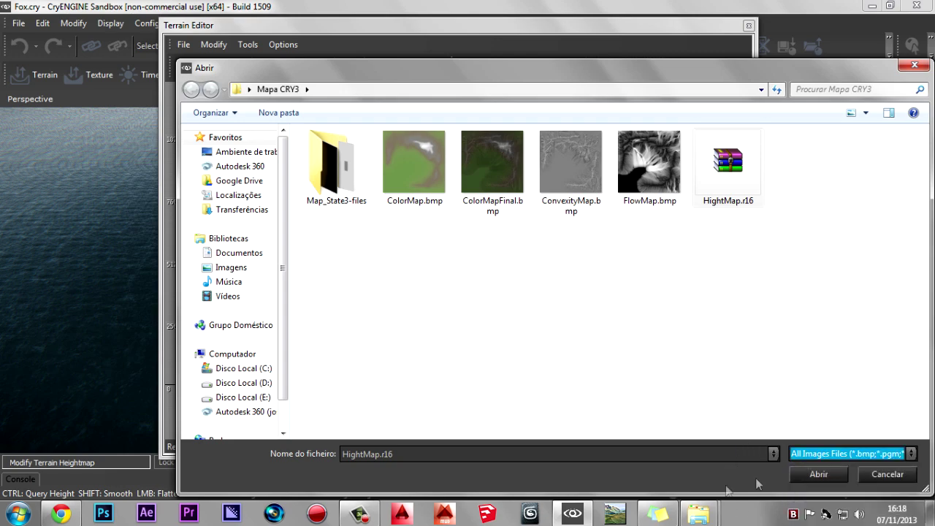
{"action": "left_click", "coordinate": [819, 474]}
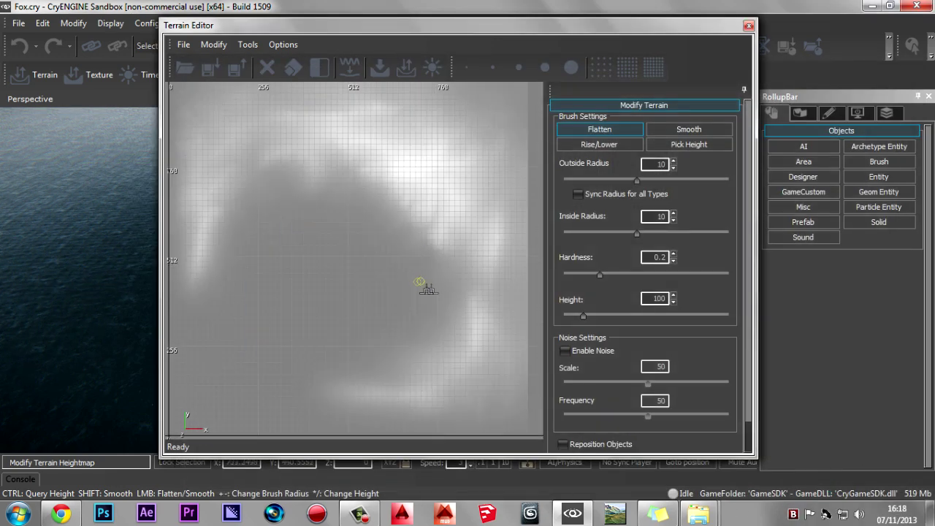
Step: Close the Terrain Editor and examine the imported mountains and terrain edges in the perspective view
{"action": "scroll", "coordinate": [413, 270], "scroll_direction": "down", "scroll_amount": 2}
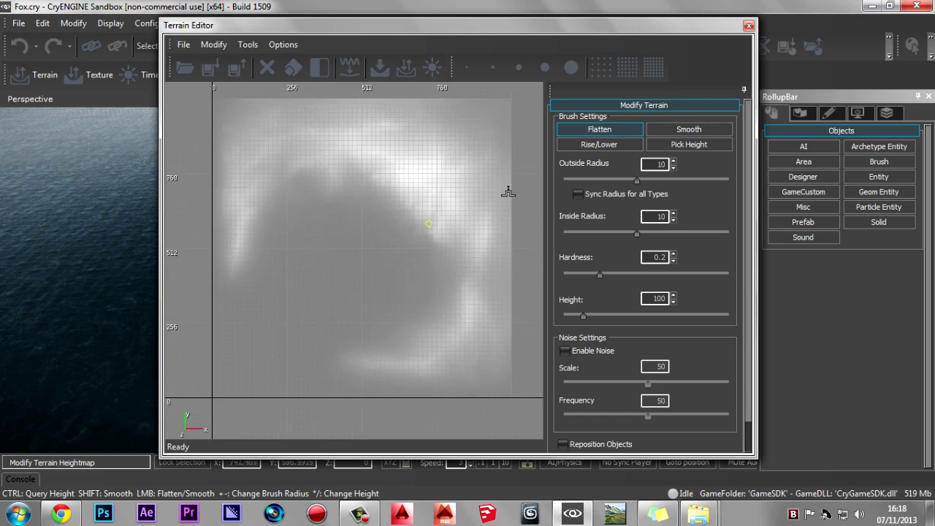
{"action": "left_click", "coordinate": [748, 26]}
{"action": "right_click_drag", "start_coordinate": [568, 257], "coordinate": [411, 100]}
{"action": "scroll", "coordinate": [569, 257], "scroll_direction": "up", "scroll_amount": 5}
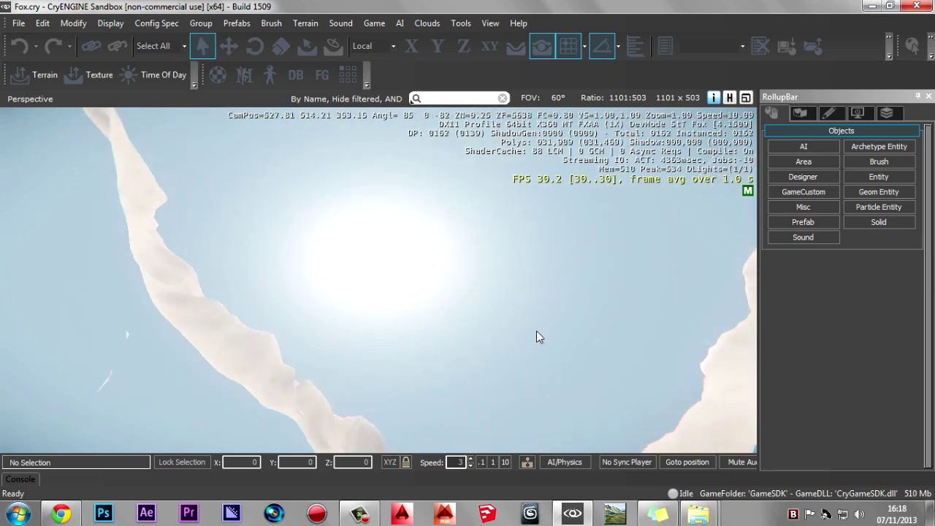
{"action": "scroll", "coordinate": [534, 306], "scroll_direction": "up", "scroll_amount": 3}
{"action": "right_click_drag", "start_coordinate": [532, 276], "coordinate": [493, 267]}
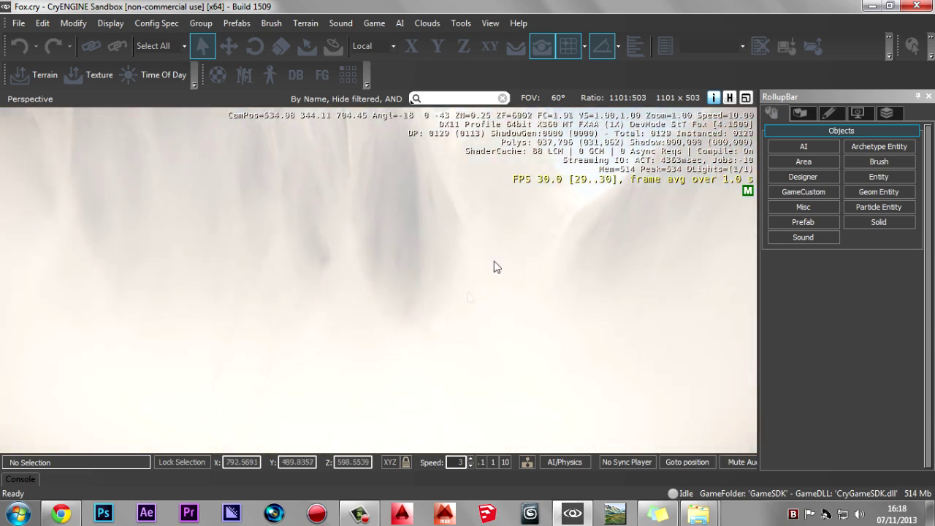
{"action": "scroll", "coordinate": [494, 267], "scroll_direction": "down", "scroll_amount": 6}
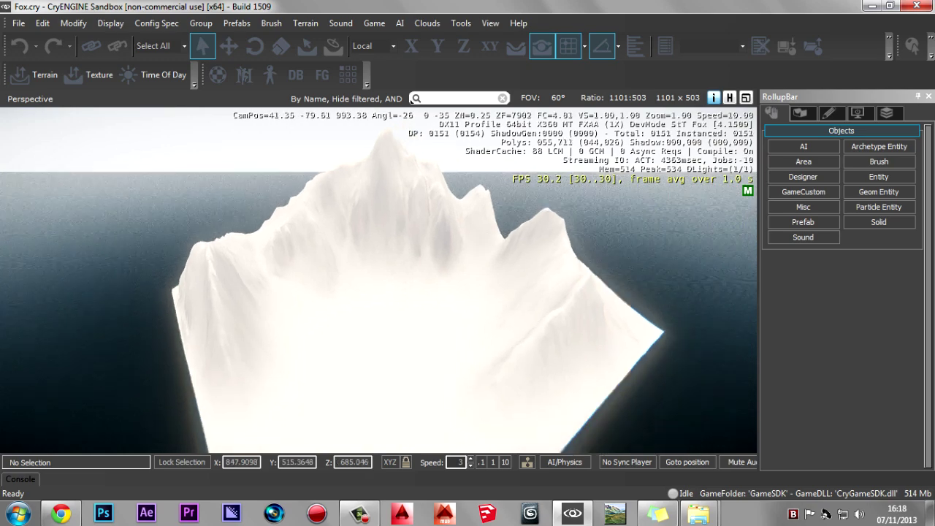
{"action": "scroll", "coordinate": [442, 219], "scroll_direction": "up", "scroll_amount": 5}
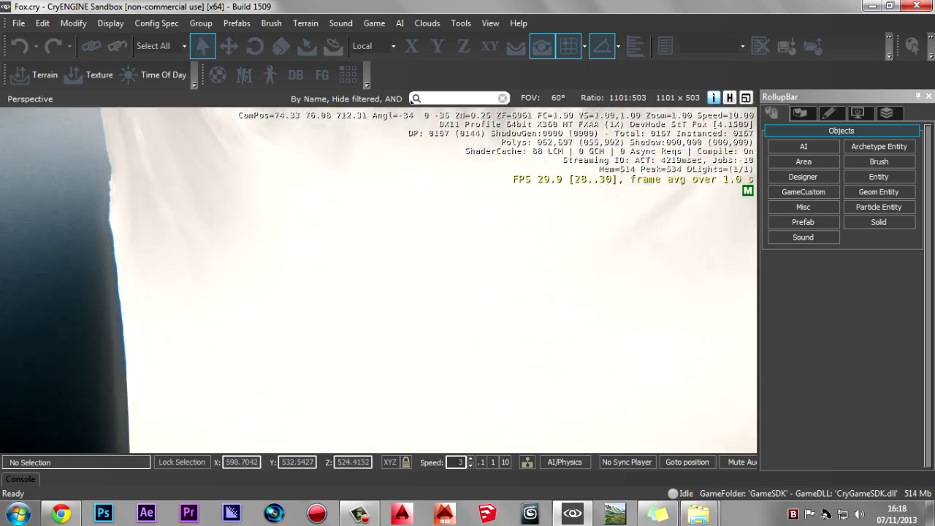
{"action": "scroll", "coordinate": [450, 266], "scroll_direction": "up", "scroll_amount": 4}
{"action": "right_click_drag", "start_coordinate": [451, 265], "coordinate": [451, 219]}
{"action": "right_click_drag", "start_coordinate": [467, 291], "coordinate": [623, 424]}
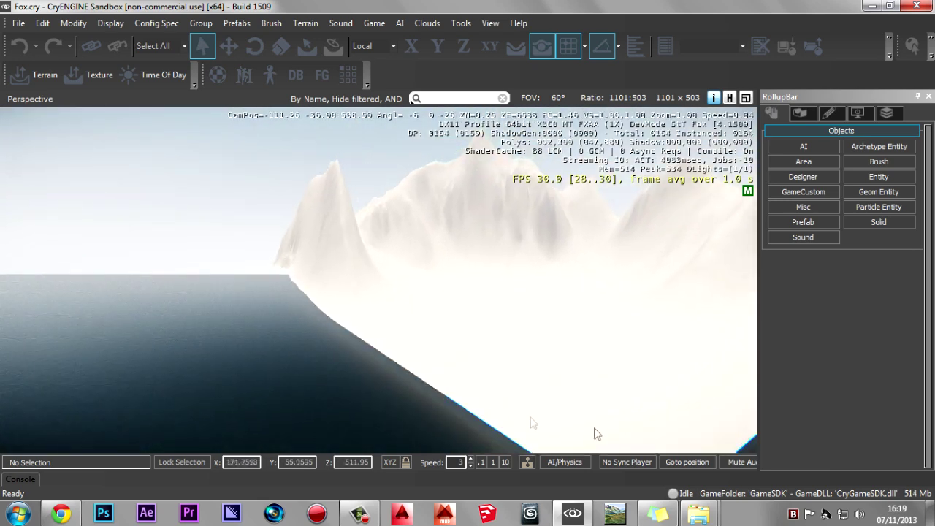
{"action": "right_click_drag", "start_coordinate": [459, 323], "coordinate": [476, 305]}
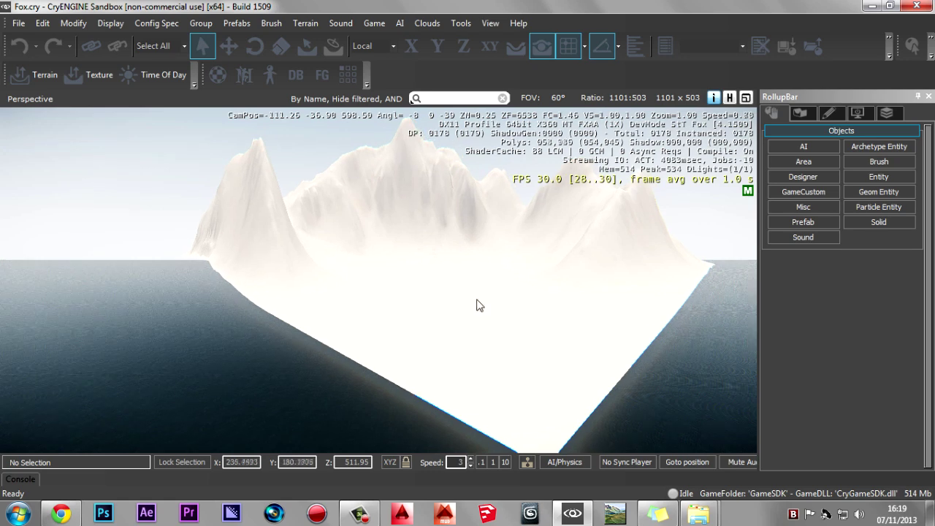
Step: Set the ocean height to 339 in the Terrain Editor and close the editor
{"action": "left_click", "coordinate": [45, 76]}
{"action": "left_click_drag", "start_coordinate": [414, 42], "coordinate": [516, 45]}
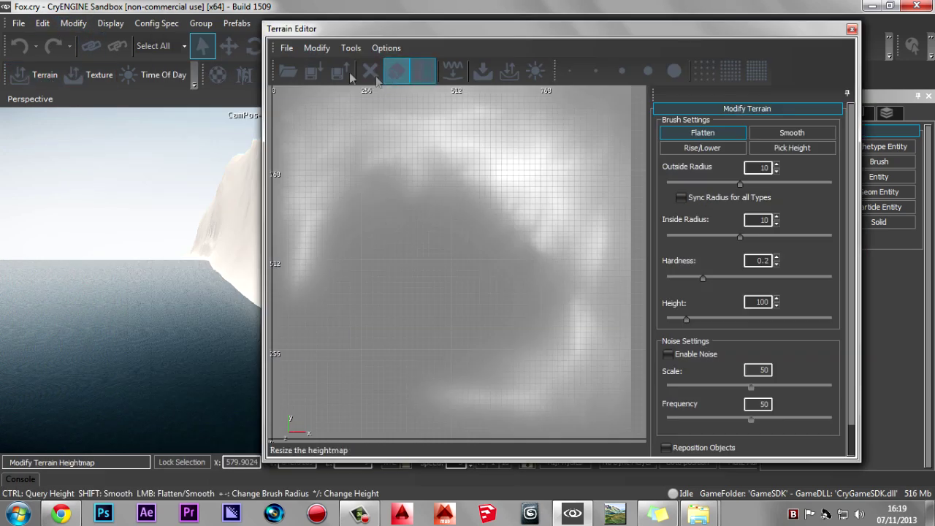
{"action": "left_click", "coordinate": [282, 51]}
{"action": "left_click", "coordinate": [126, 297]}
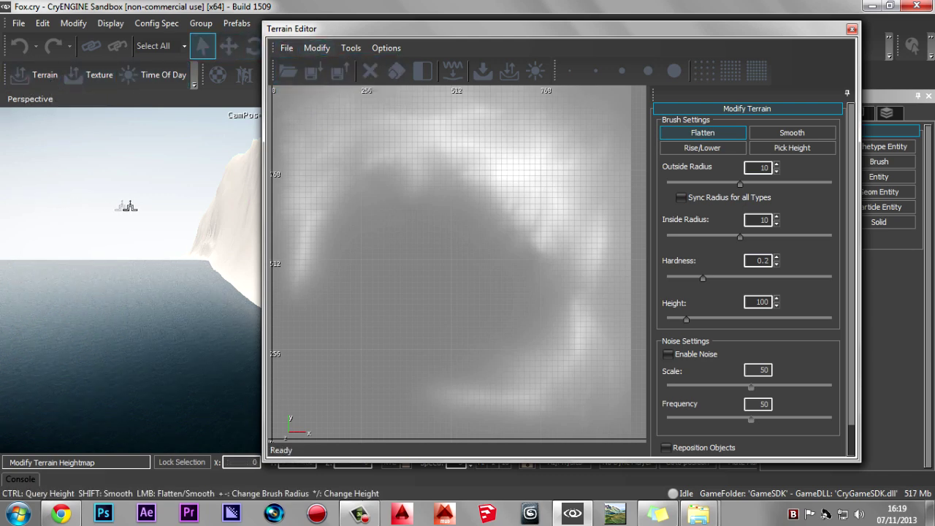
{"action": "left_click", "coordinate": [310, 50]}
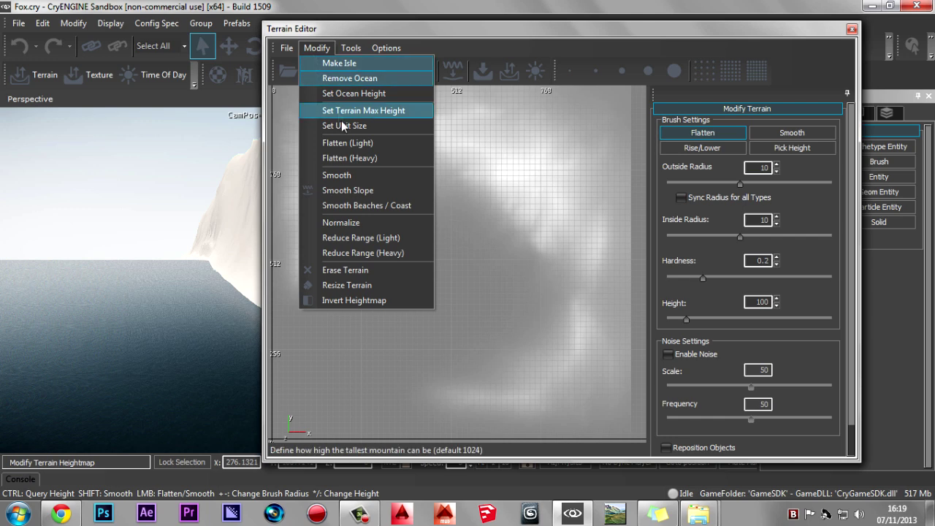
{"action": "left_click", "coordinate": [343, 93]}
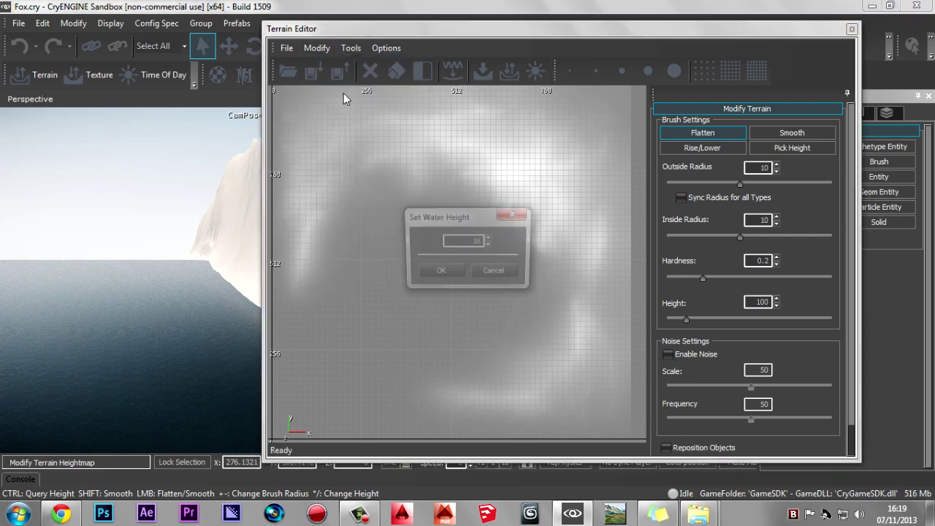
{"action": "left_click_drag", "start_coordinate": [460, 226], "coordinate": [493, 213]}
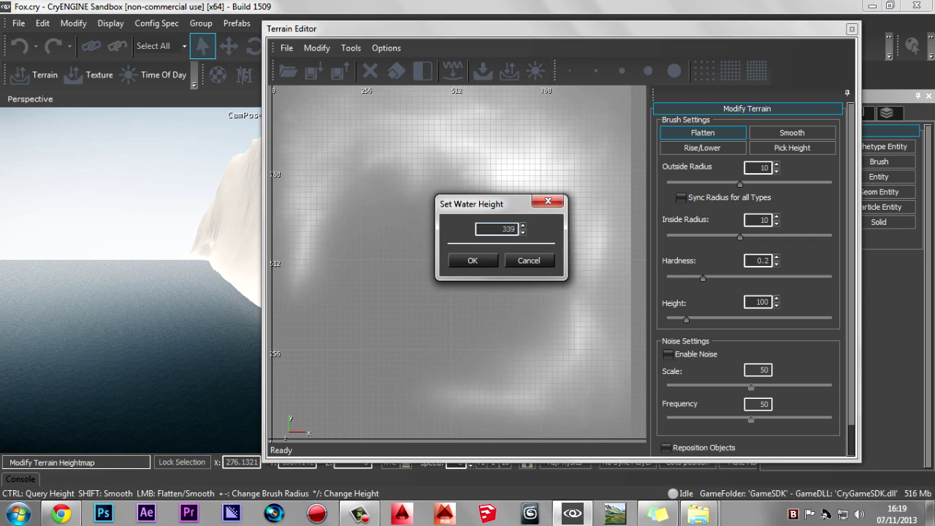
{"action": "key", "text": "Return"}
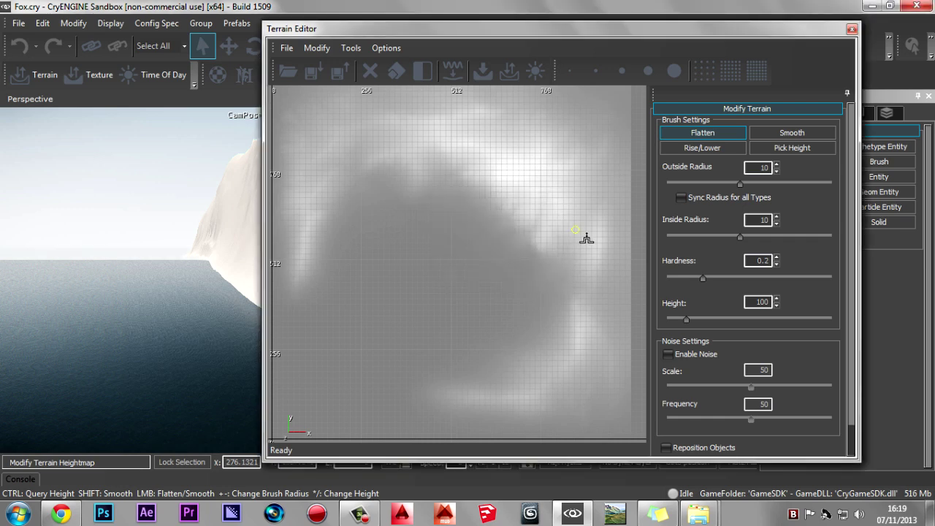
{"action": "left_click", "coordinate": [851, 30]}
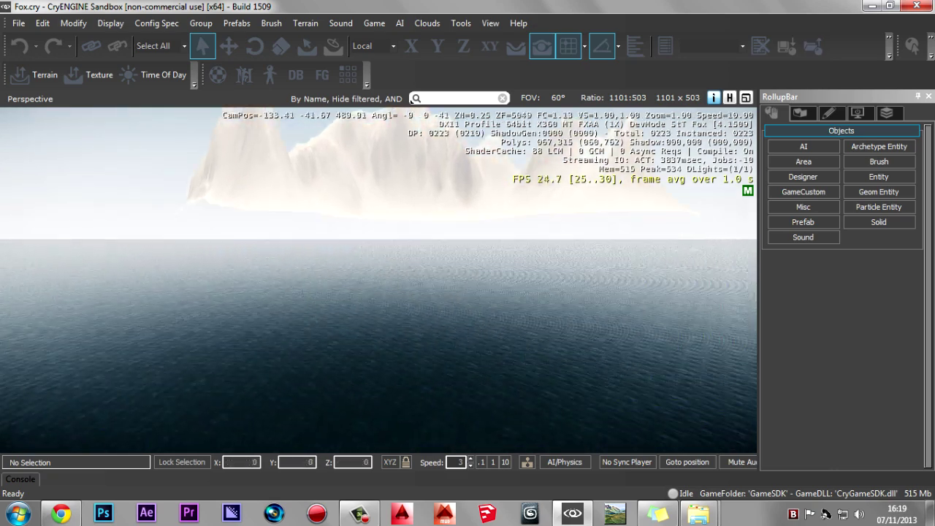
Step: Inspect the water level around the terrain's edges in the perspective view
{"action": "right_click_drag", "start_coordinate": [433, 307], "coordinate": [411, 100]}
{"action": "middle_click_drag", "start_coordinate": [411, 100], "coordinate": [441, 275]}
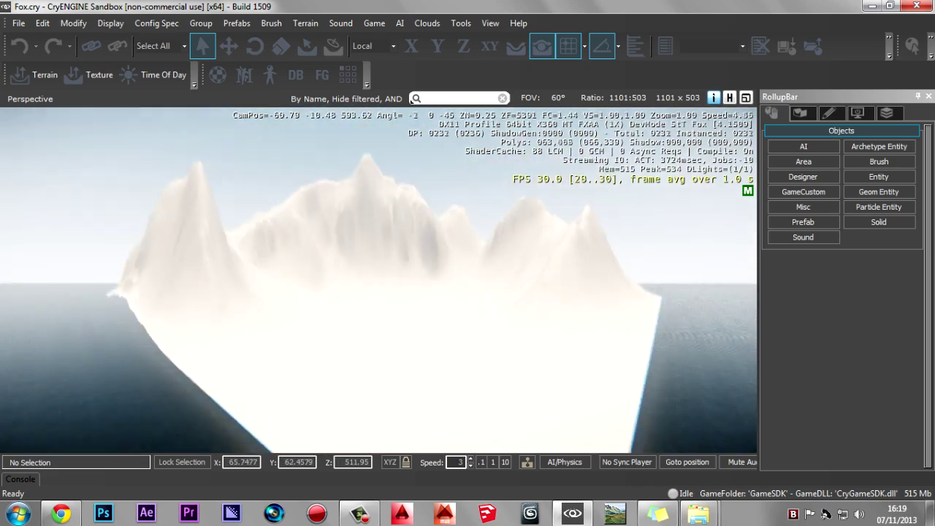
{"action": "middle_click_drag", "start_coordinate": [402, 319], "coordinate": [458, 252]}
{"action": "right_click_drag", "start_coordinate": [459, 246], "coordinate": [458, 248]}
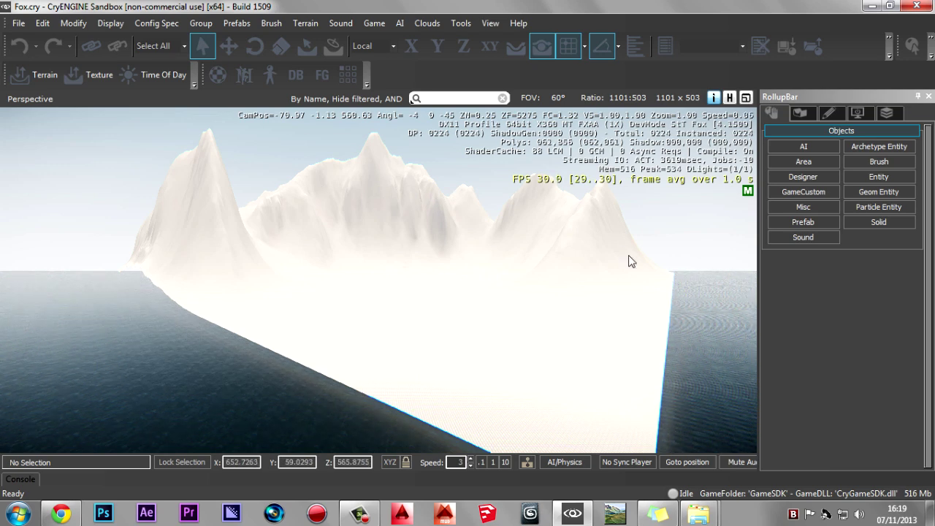
Step: Switch to the File Explorer window showing the Levels folder
{"action": "left_click", "coordinate": [358, 513]}
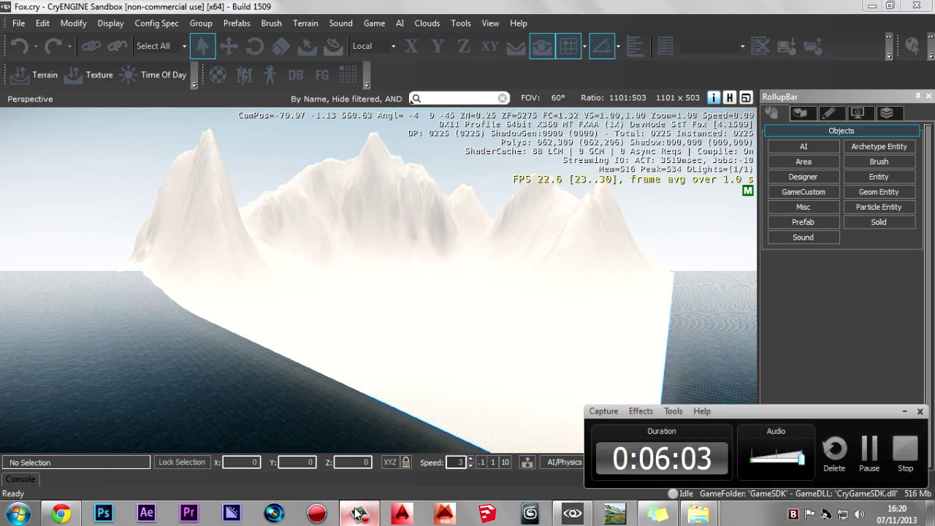
{"action": "mouse_move", "coordinate": [698, 513]}
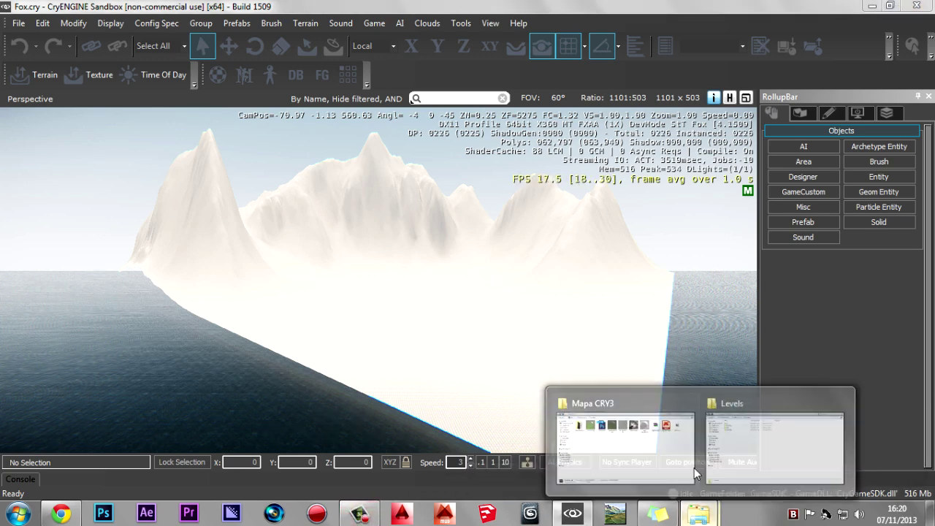
{"action": "left_click", "coordinate": [774, 445]}
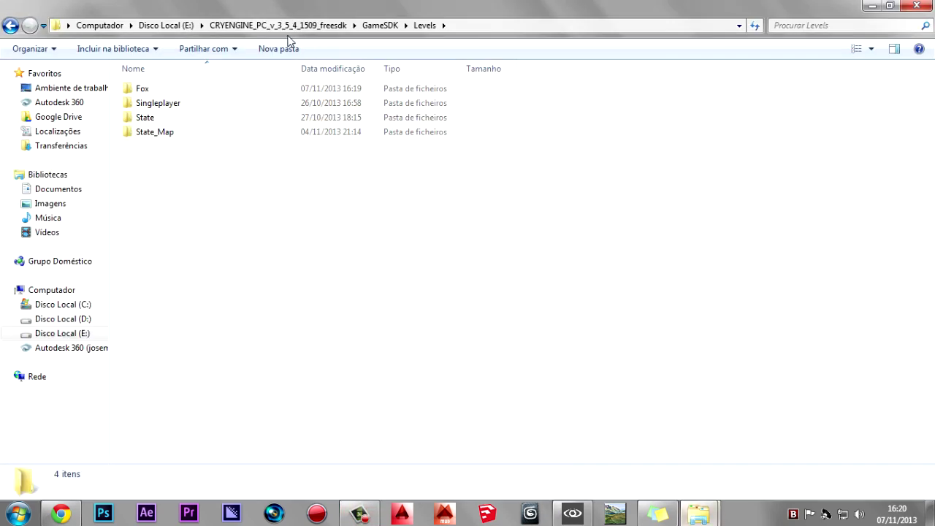